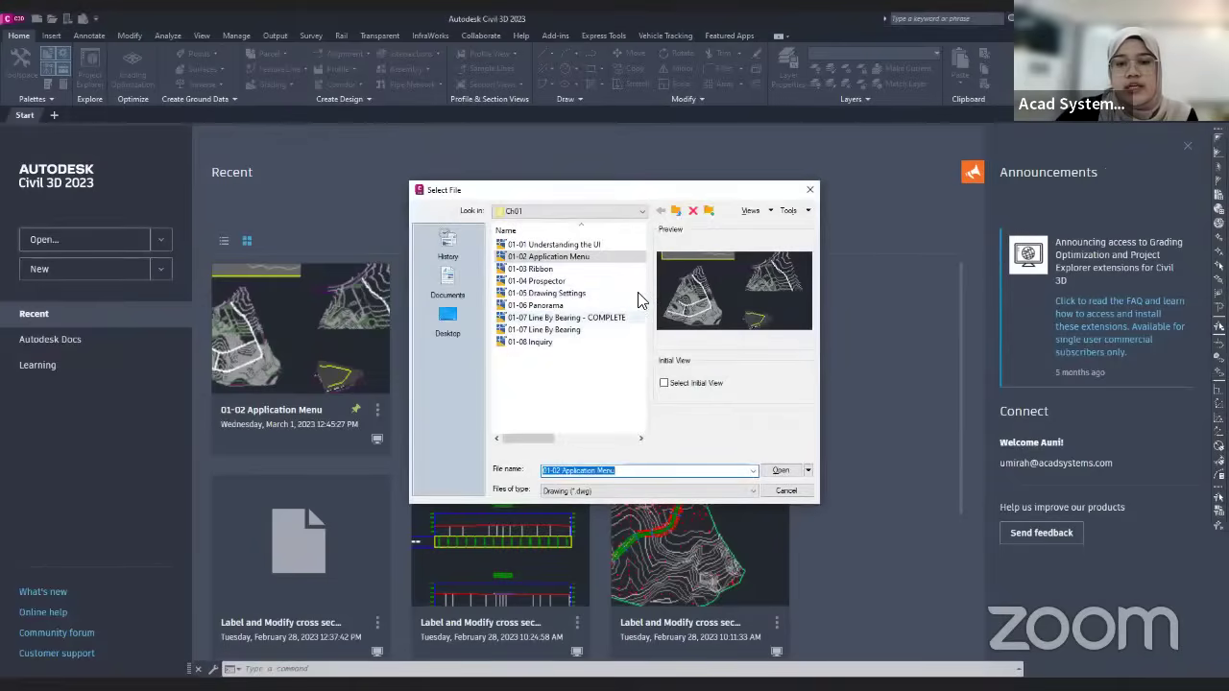
Step: Close the empty Drawing1 tab and open the 01-02 Application Menu drawing from Ch01
left_click(809, 190)
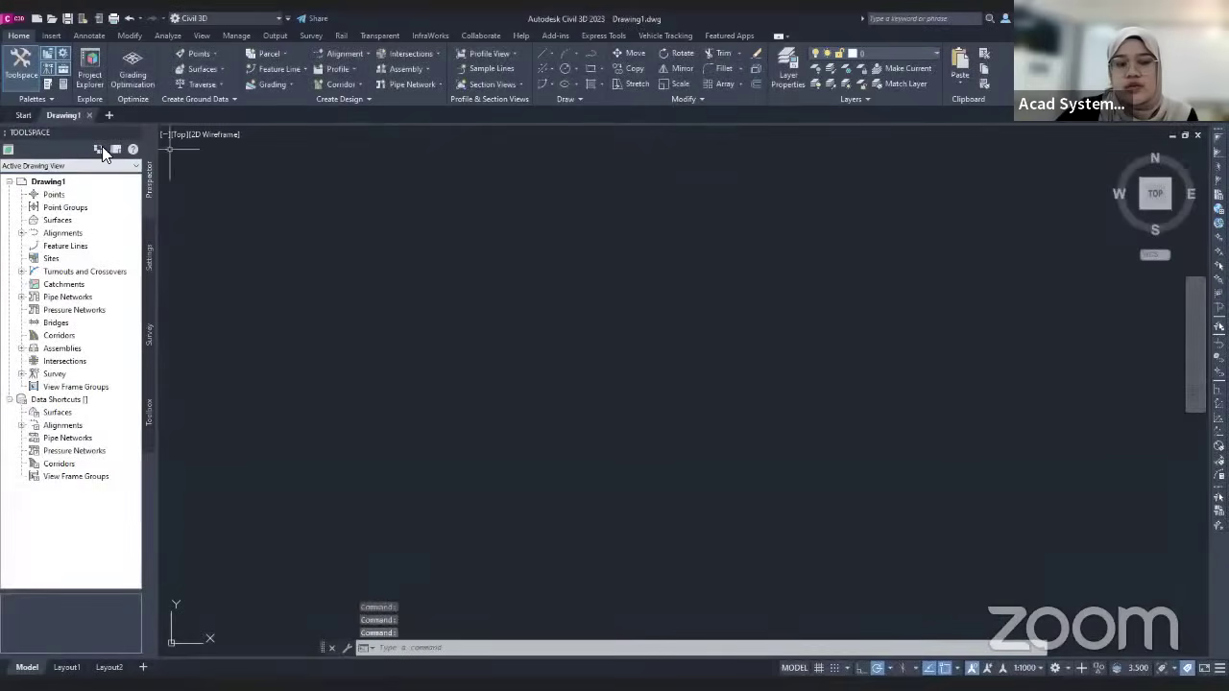
left_click(19, 115)
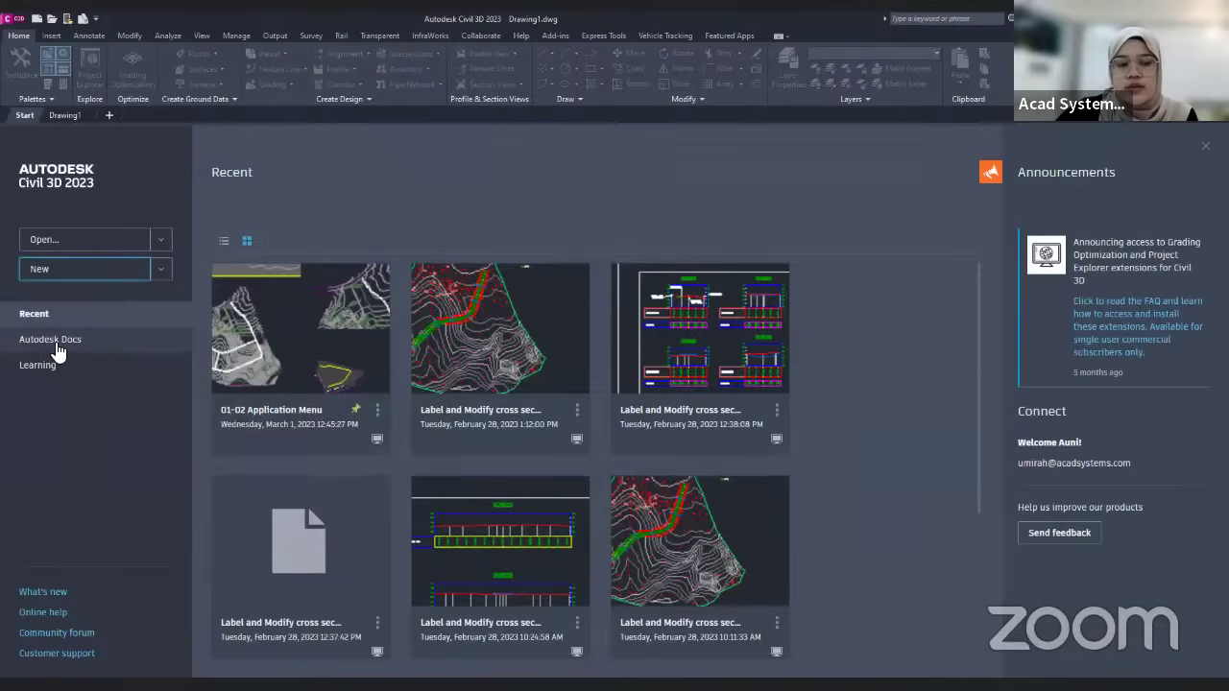
left_click(82, 114)
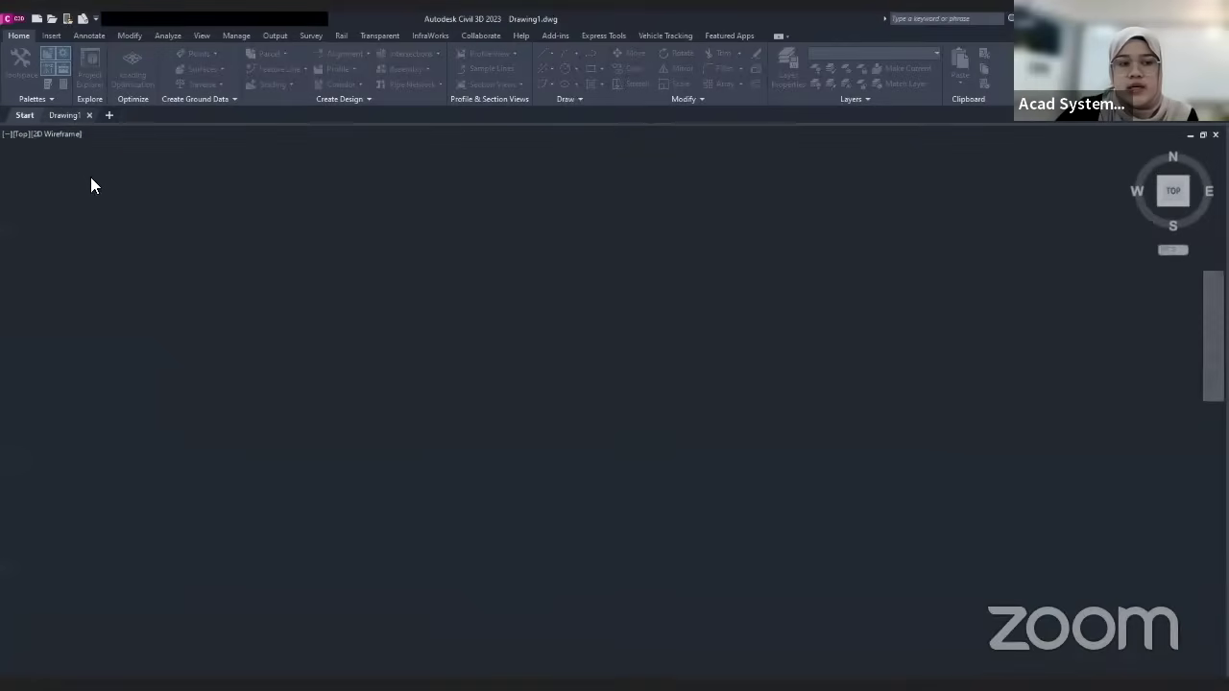
left_click(90, 115)
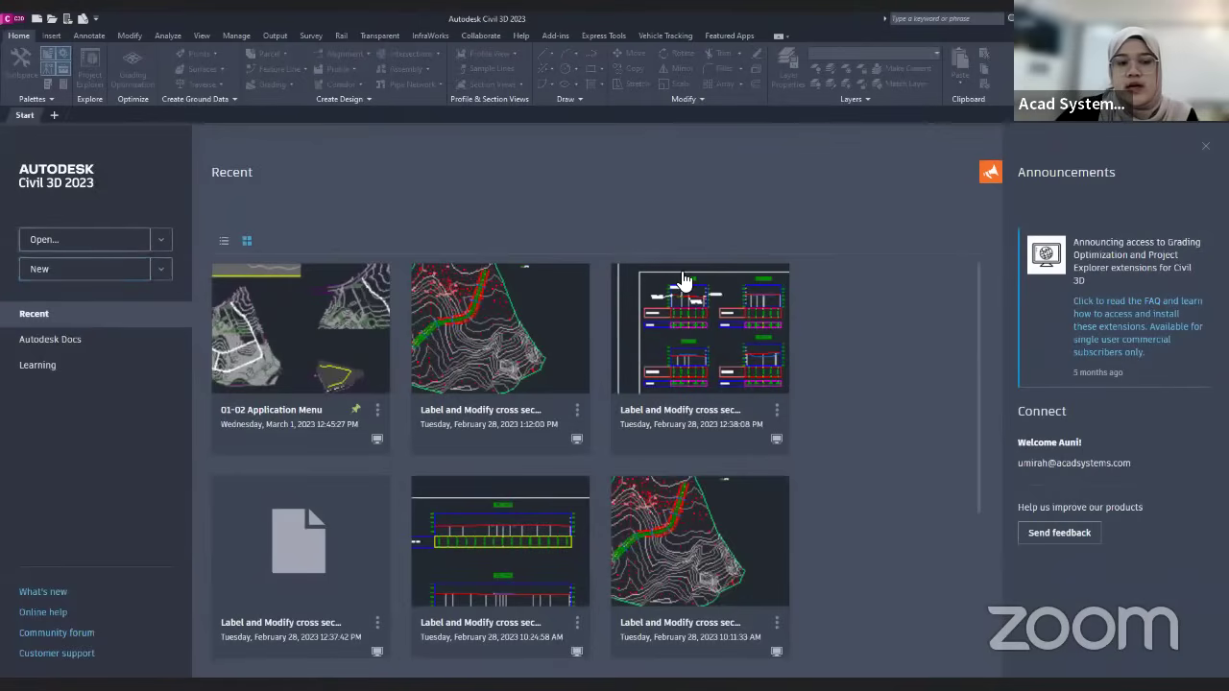
key("ctrl+o")
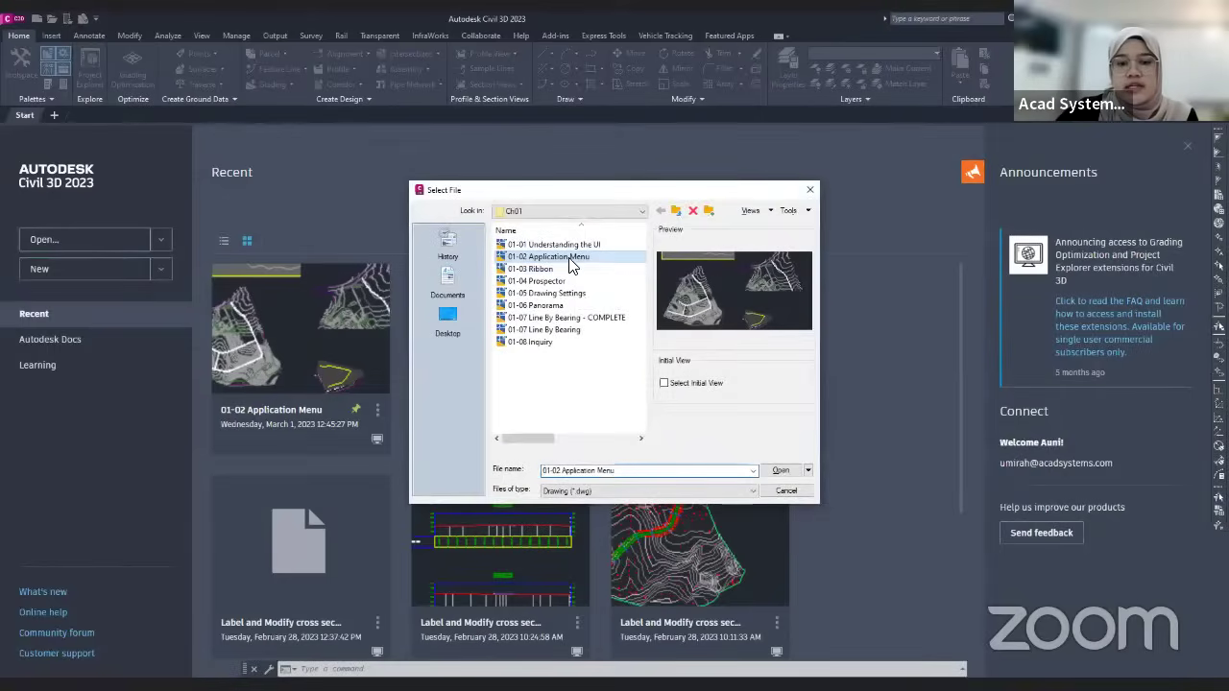
left_click(786, 473)
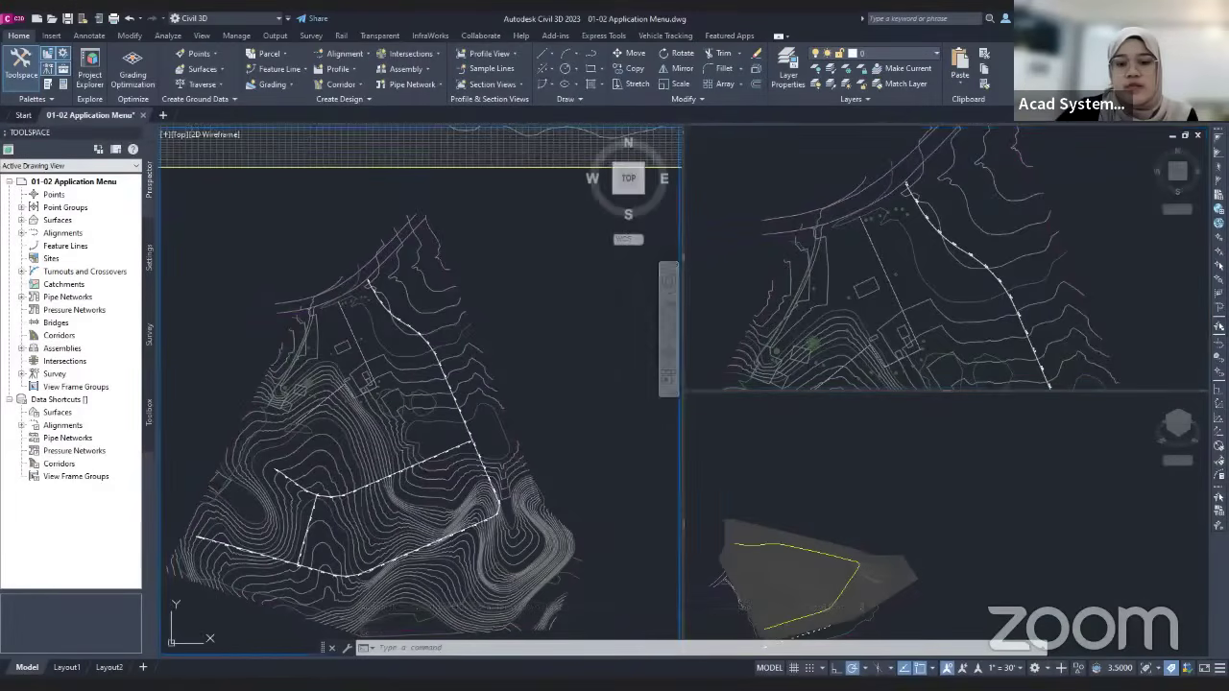
Step: Activate the left, top-right and isometric viewports, panning the top-right plan view up and right
left_click(649, 327)
left_click(729, 304)
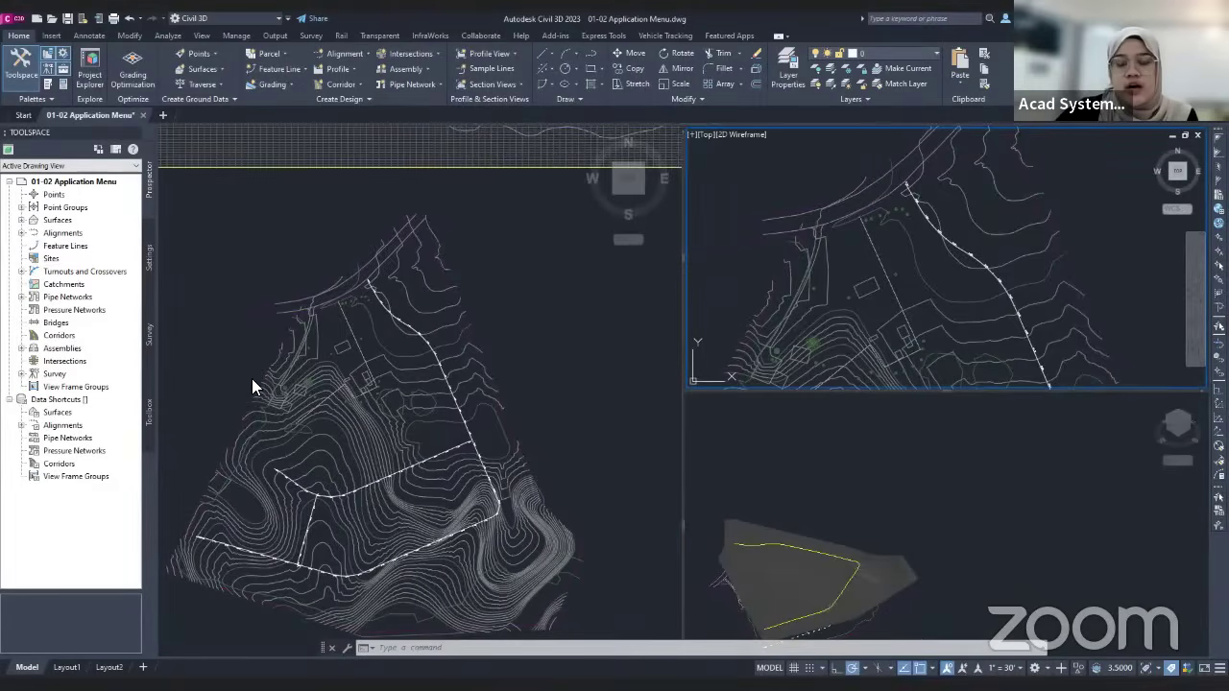
left_click(779, 380)
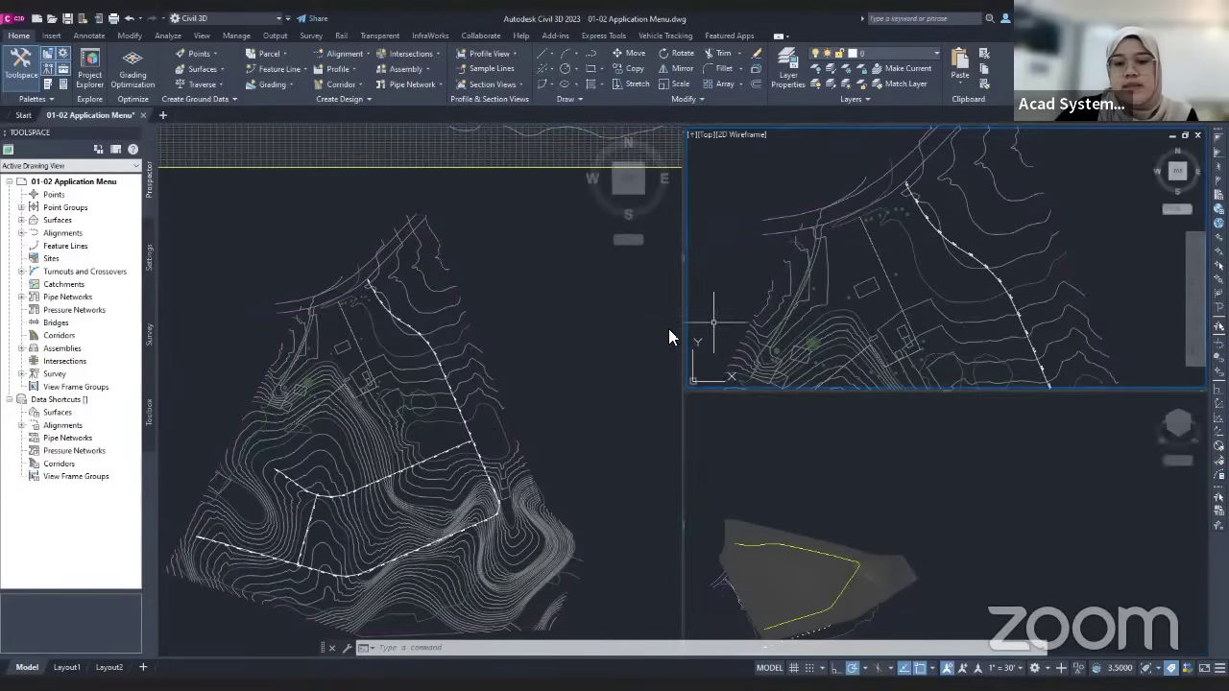
middle_click_drag(830, 523, 870, 484)
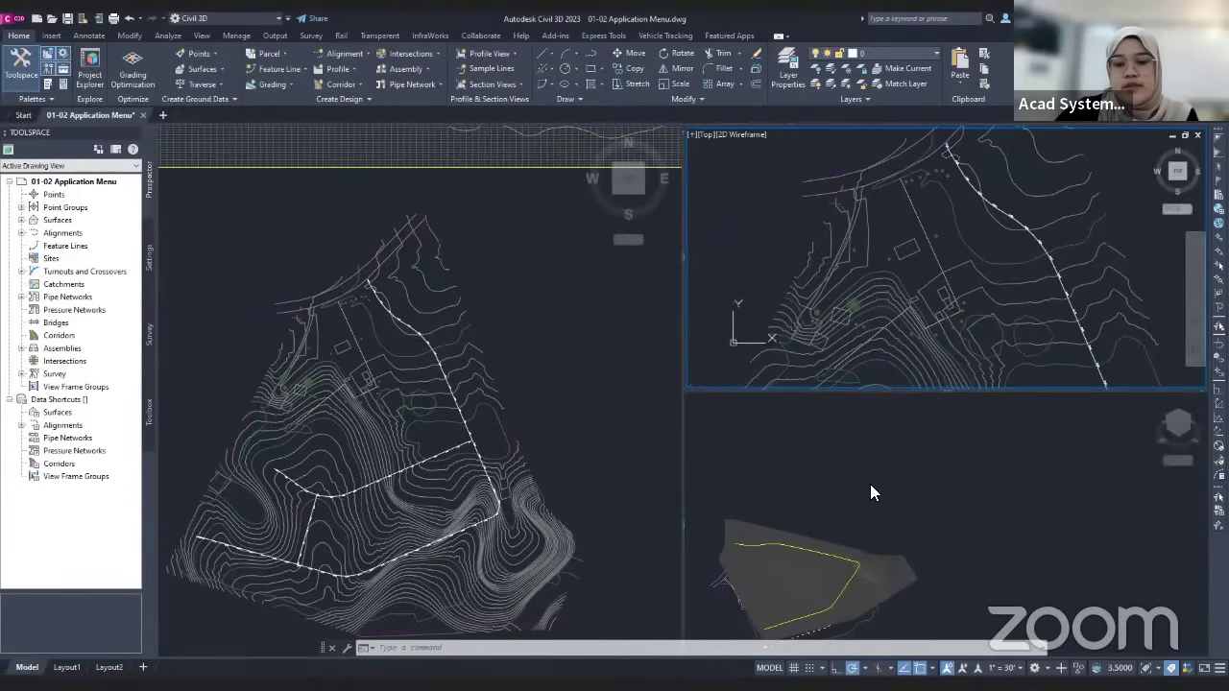
left_click(838, 487)
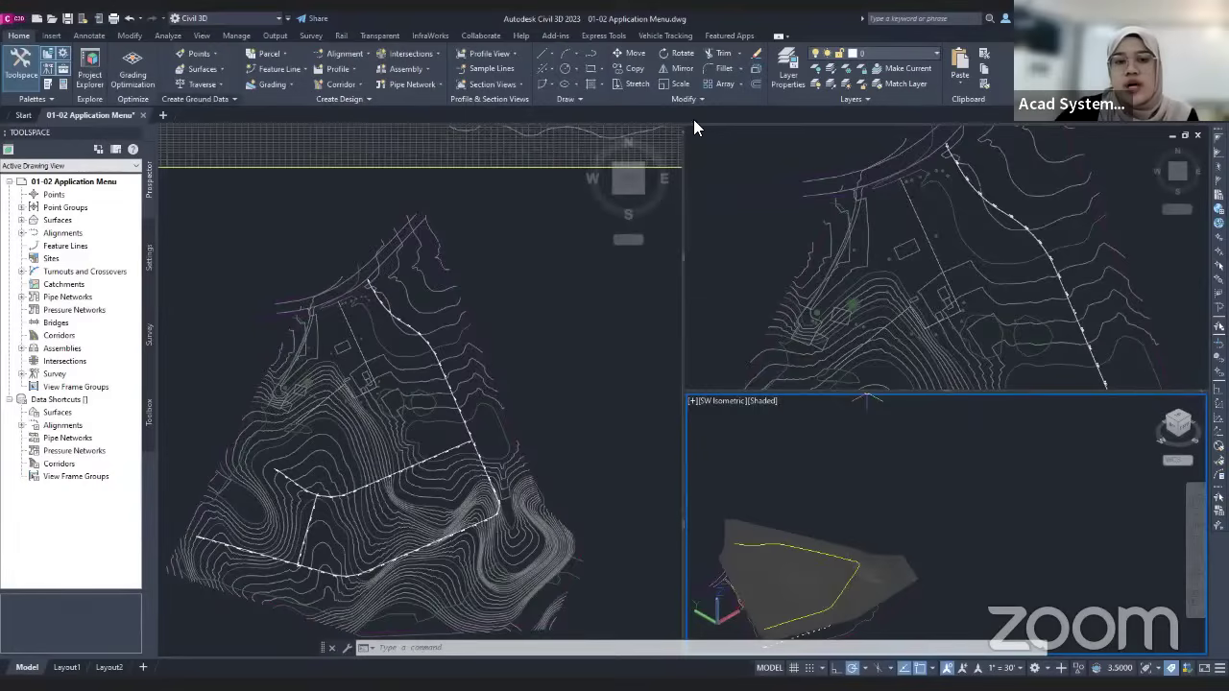
left_click(51, 36)
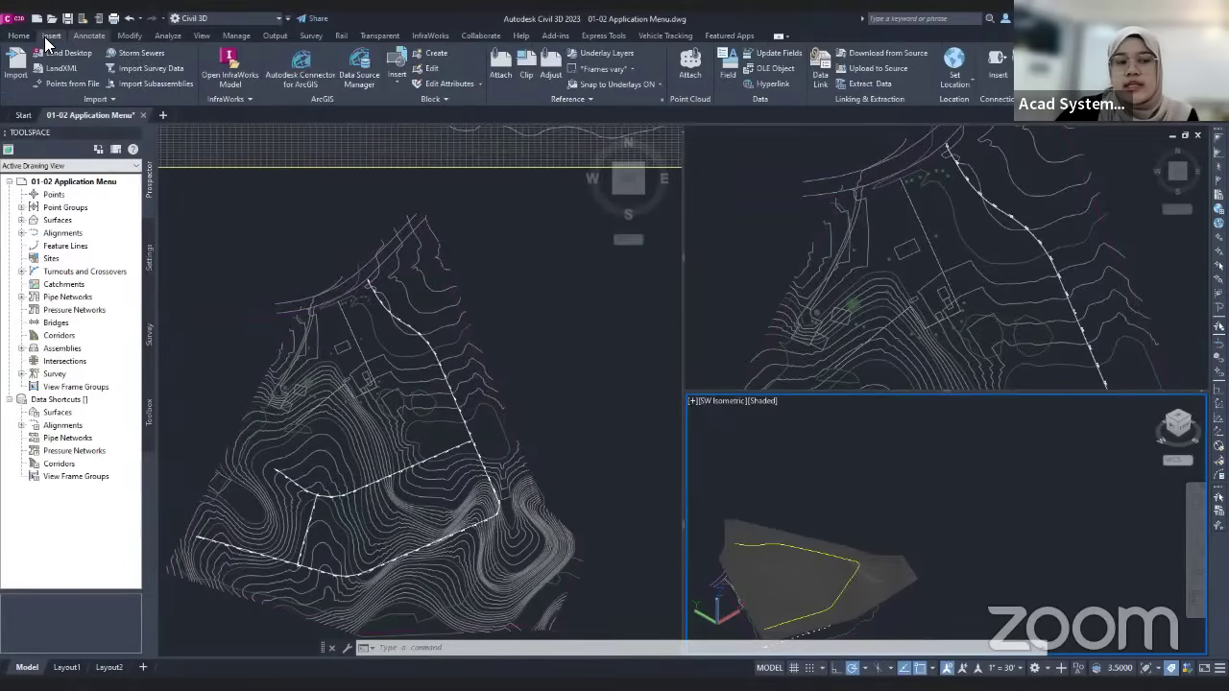
left_click(84, 37)
left_click(132, 36)
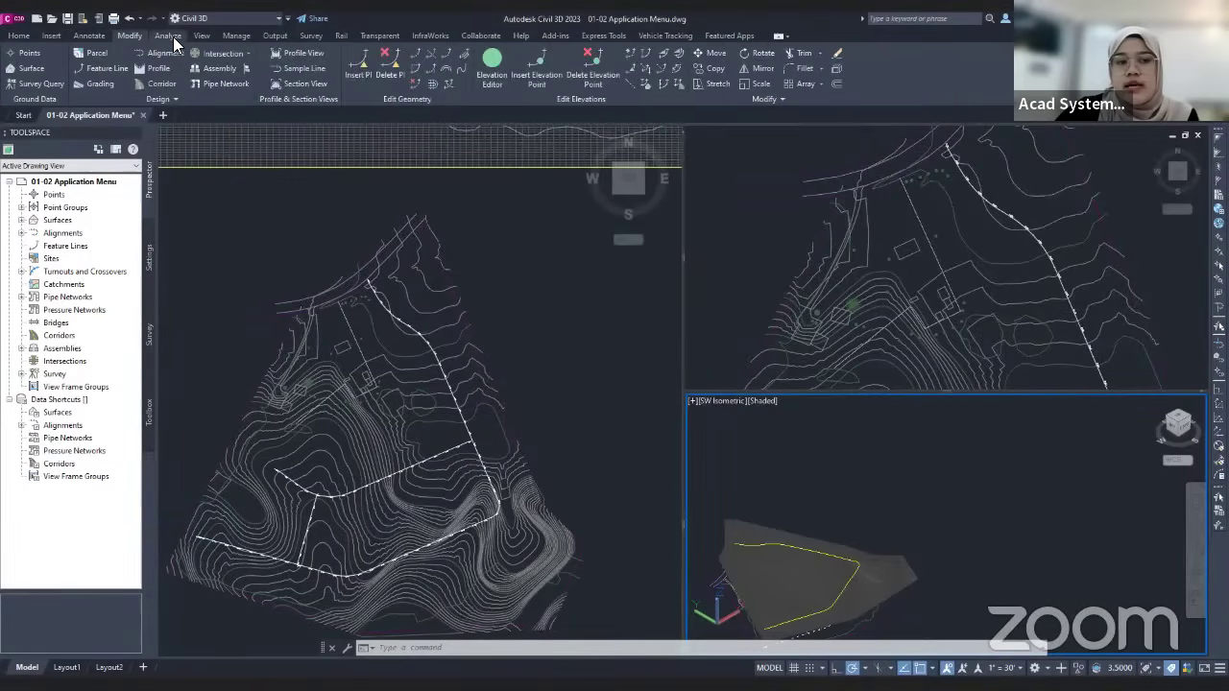
left_click(171, 37)
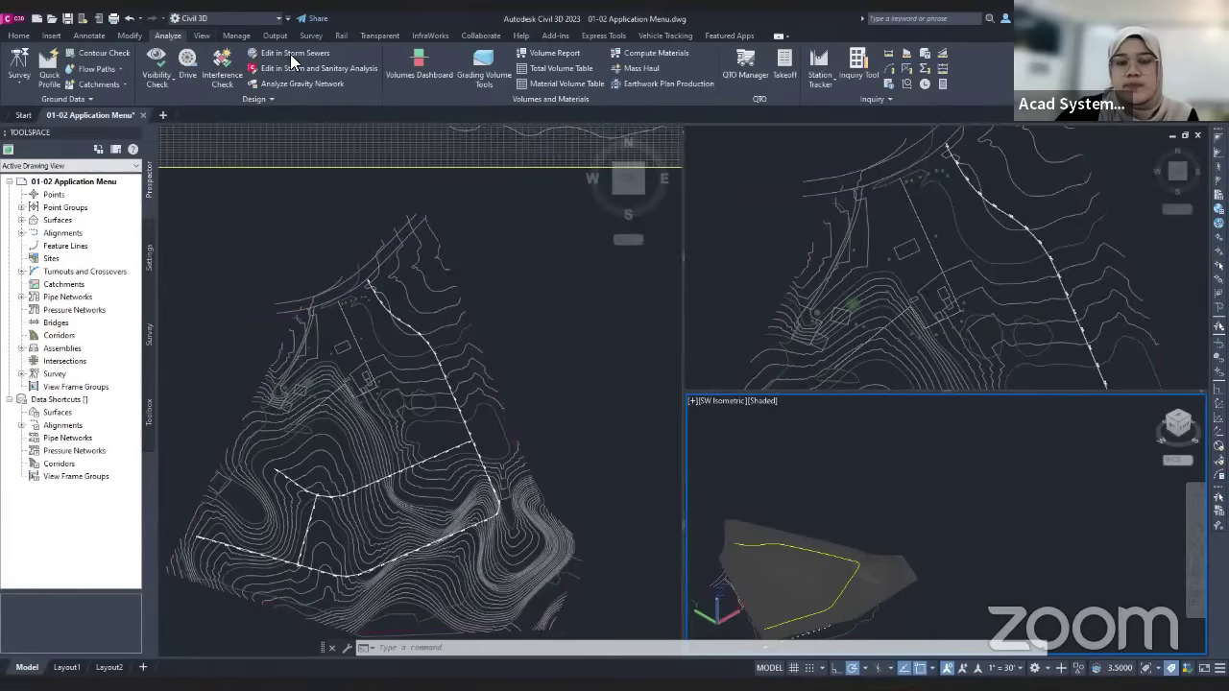
left_click(21, 36)
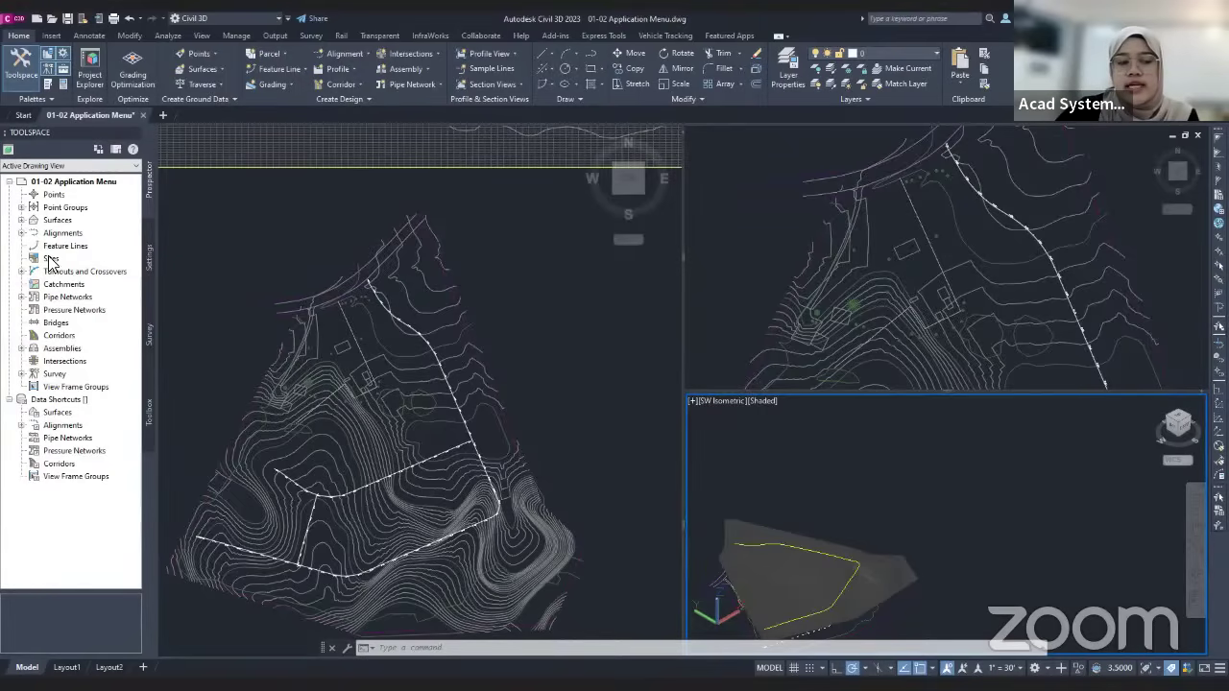
Step: Expand Point Groups, Surfaces and Alignments, toggle the EG + FG surface, and widen the Toolspace panel
left_click(21, 232)
left_click(21, 220)
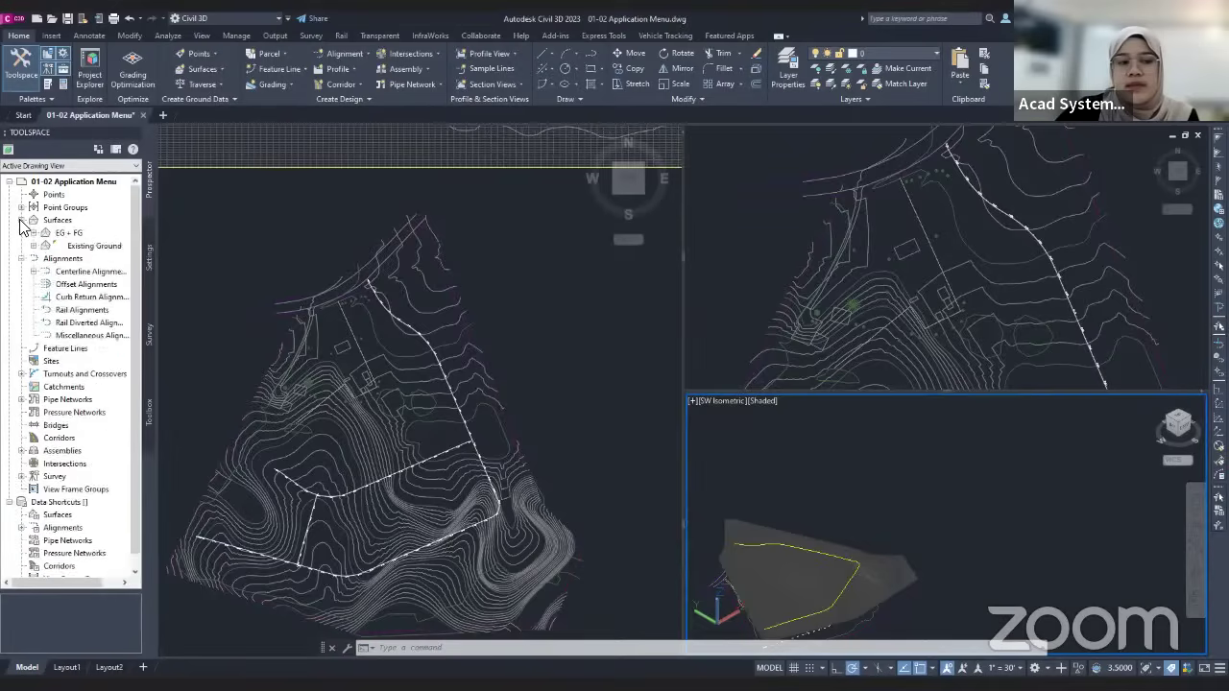
left_click(21, 207)
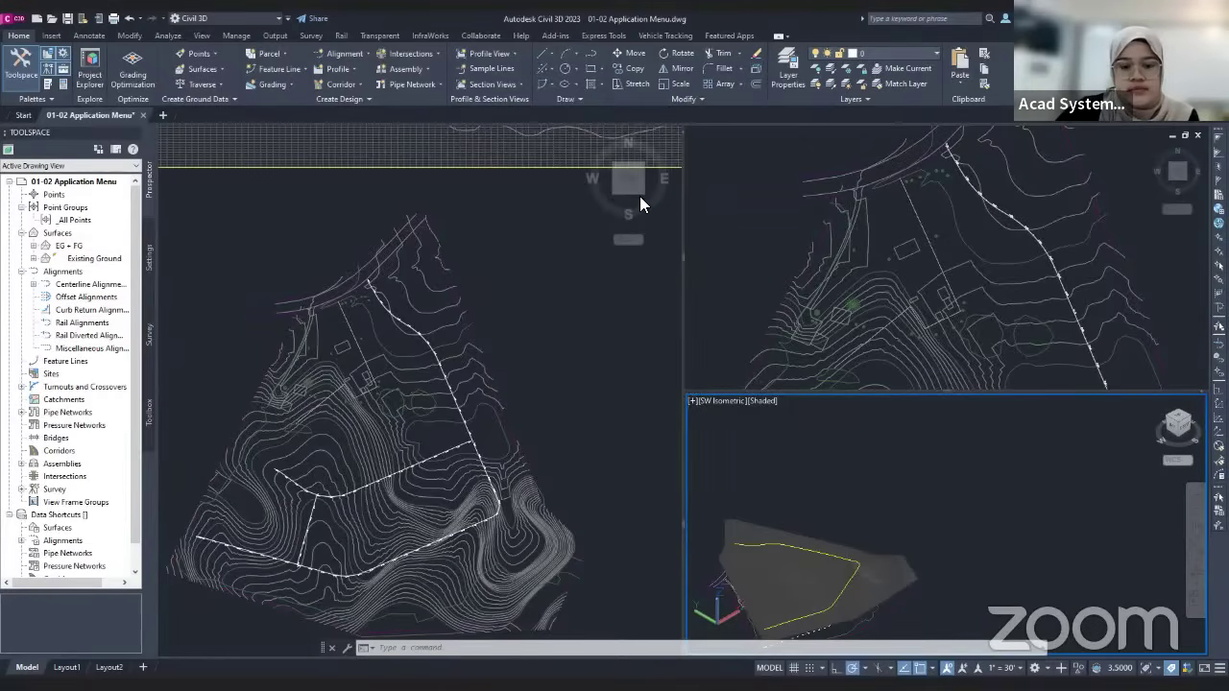
left_click(34, 246)
left_click(21, 234)
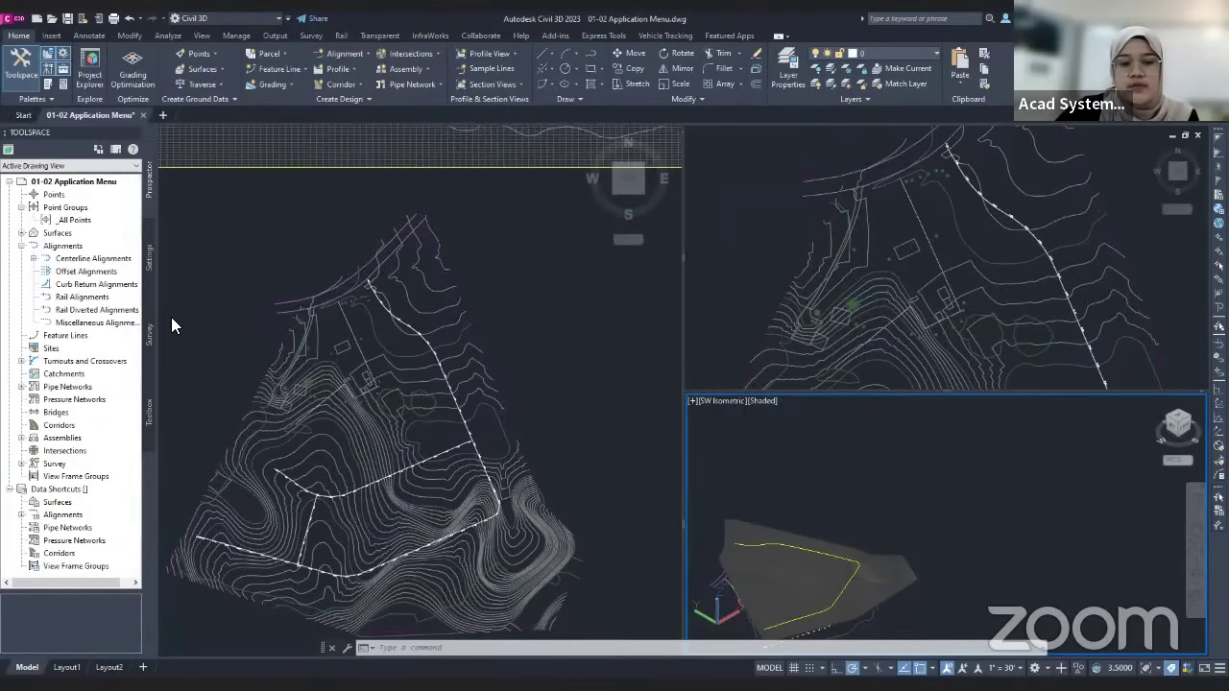
left_click(22, 234)
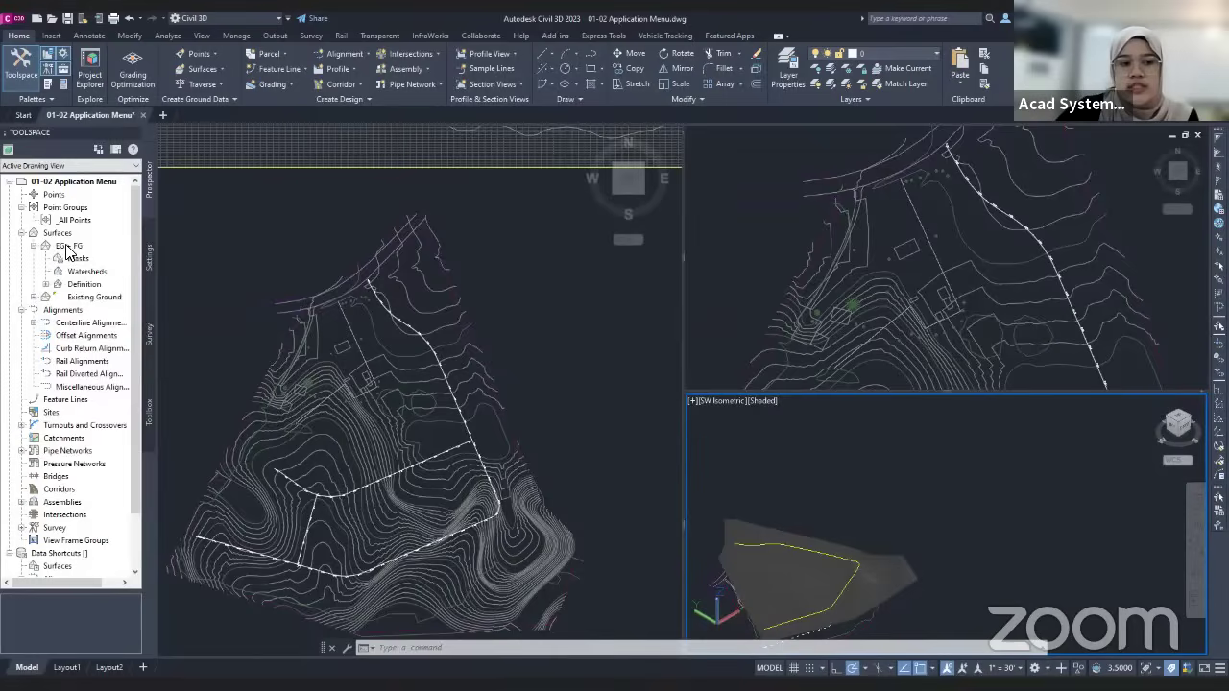
left_click(34, 246)
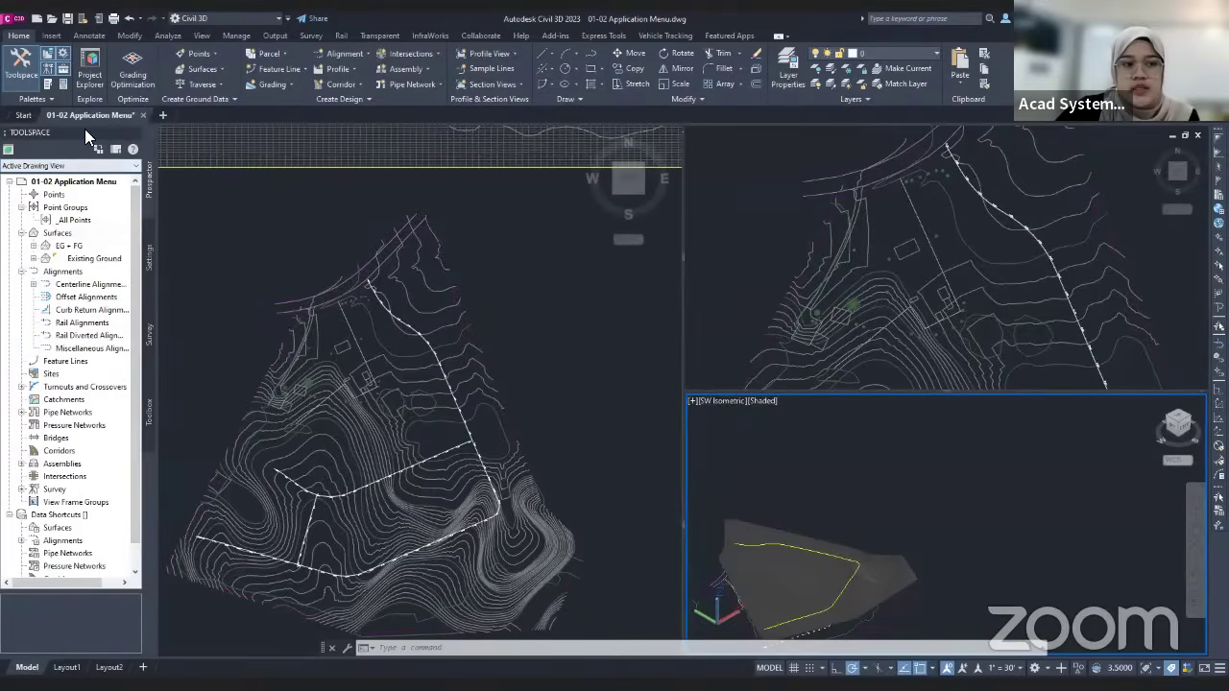
left_click(135, 132)
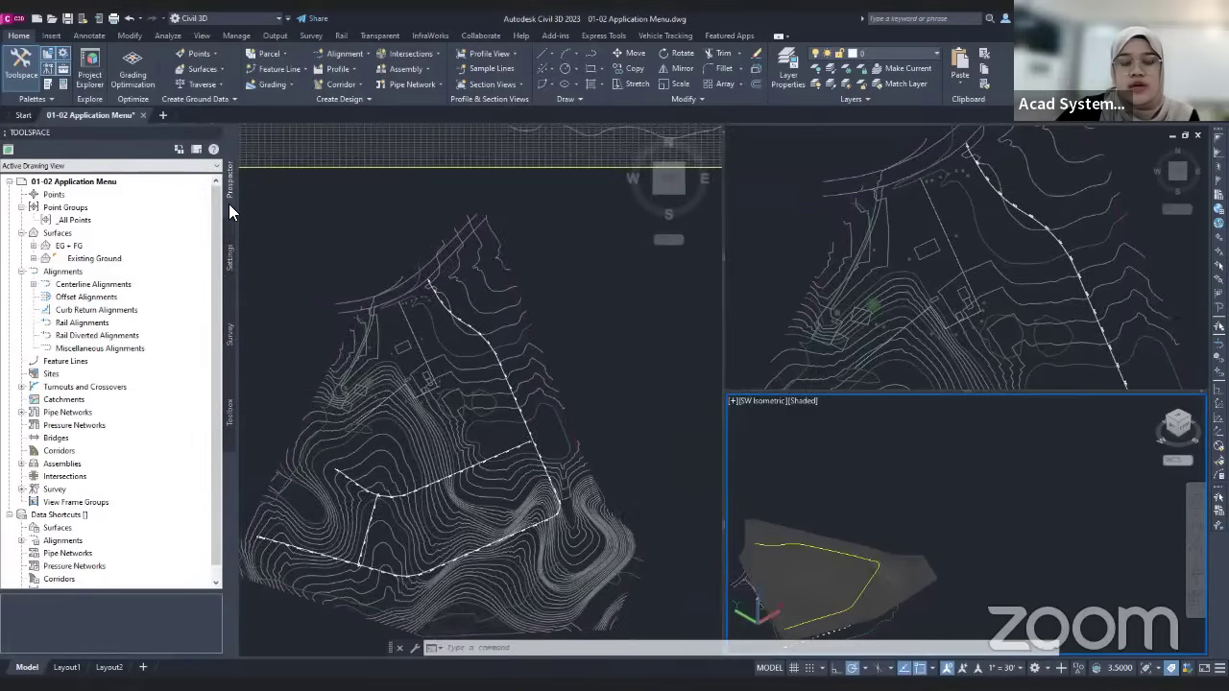
Step: Collapse the Point Groups, Surfaces and Alignments nodes in Prospector
left_click(21, 208)
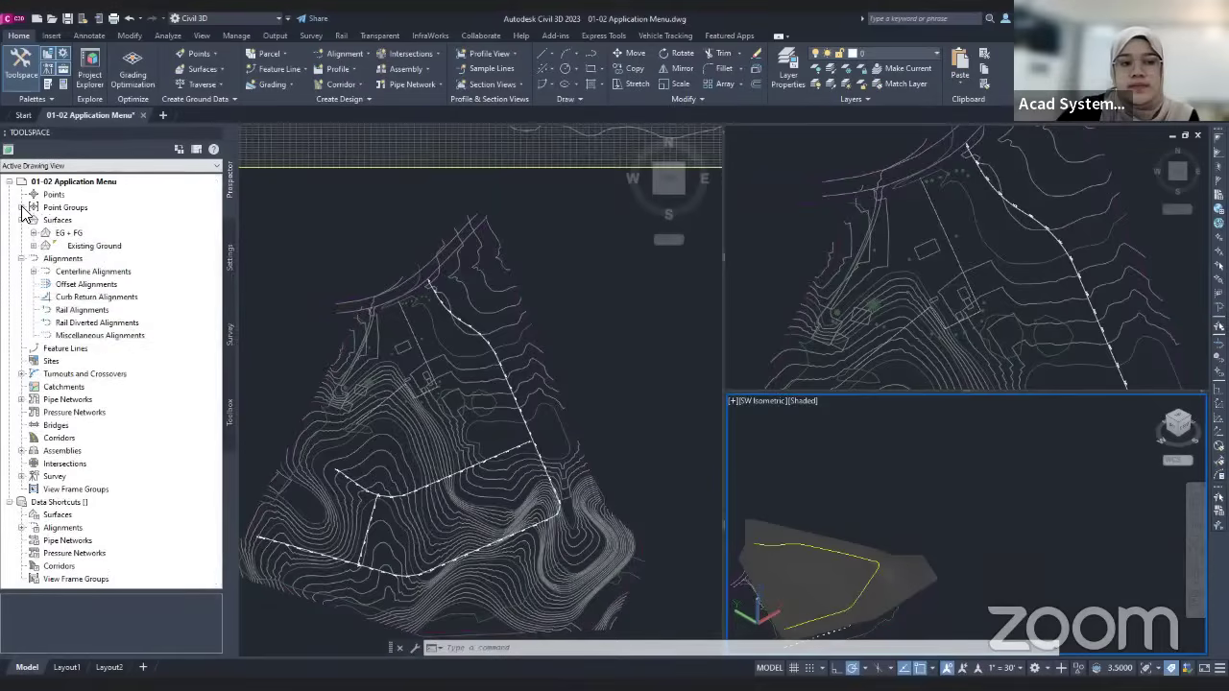
left_click(21, 220)
left_click(22, 233)
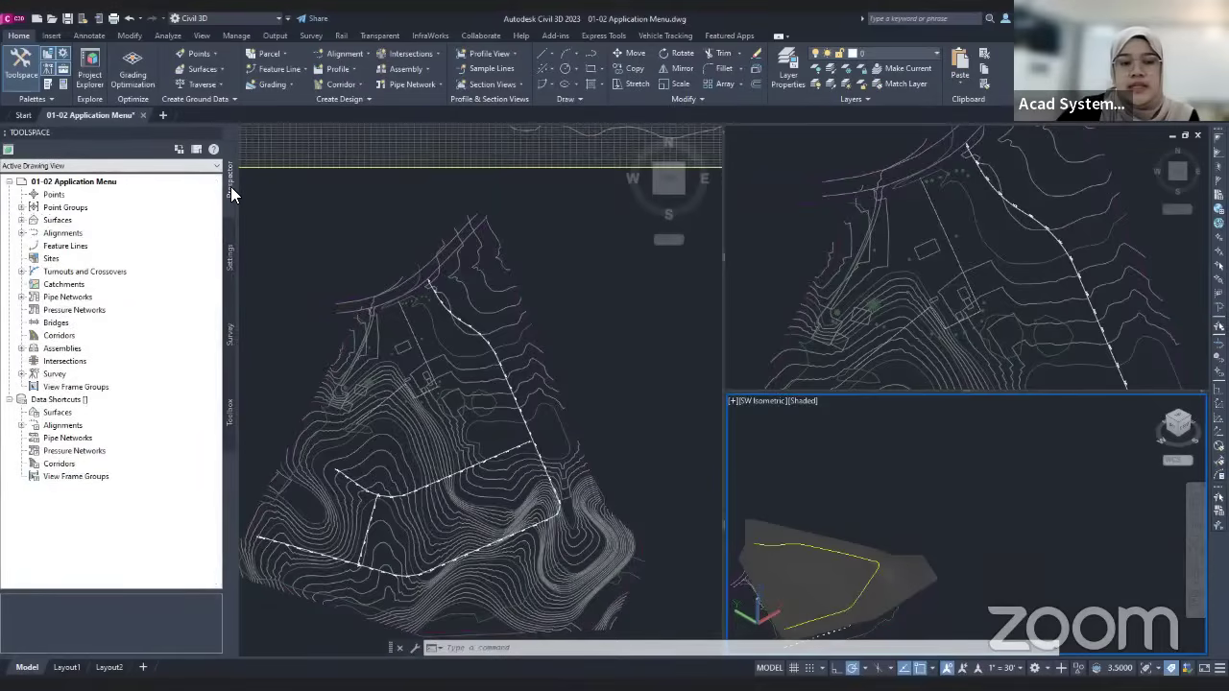
Step: Browse the Survey and Toolbox tabs, then return to Prospector and toggle Alignments open and closed
left_click(229, 338)
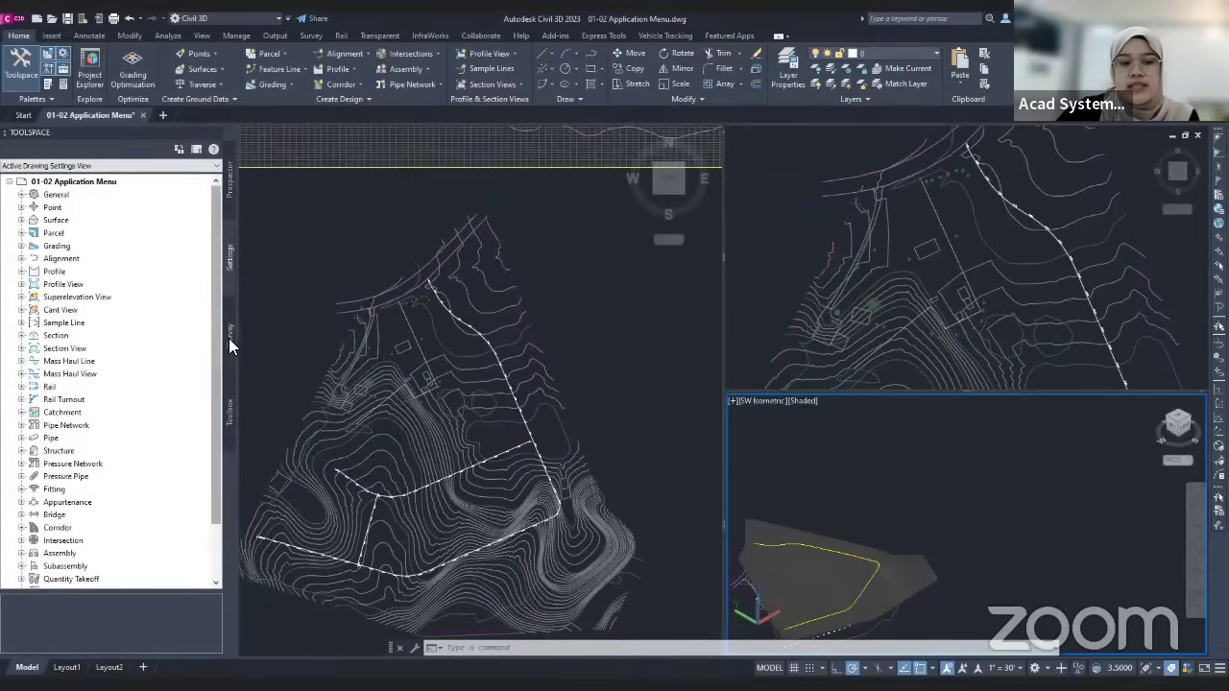
left_click(233, 415)
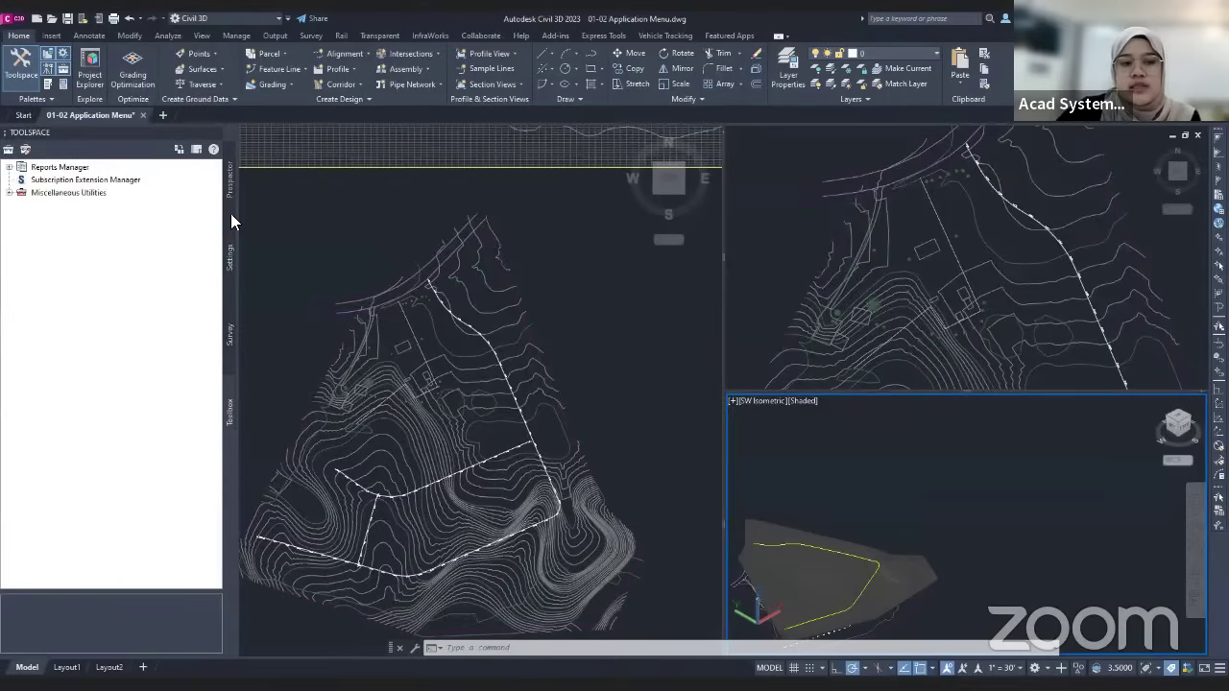
left_click(228, 186)
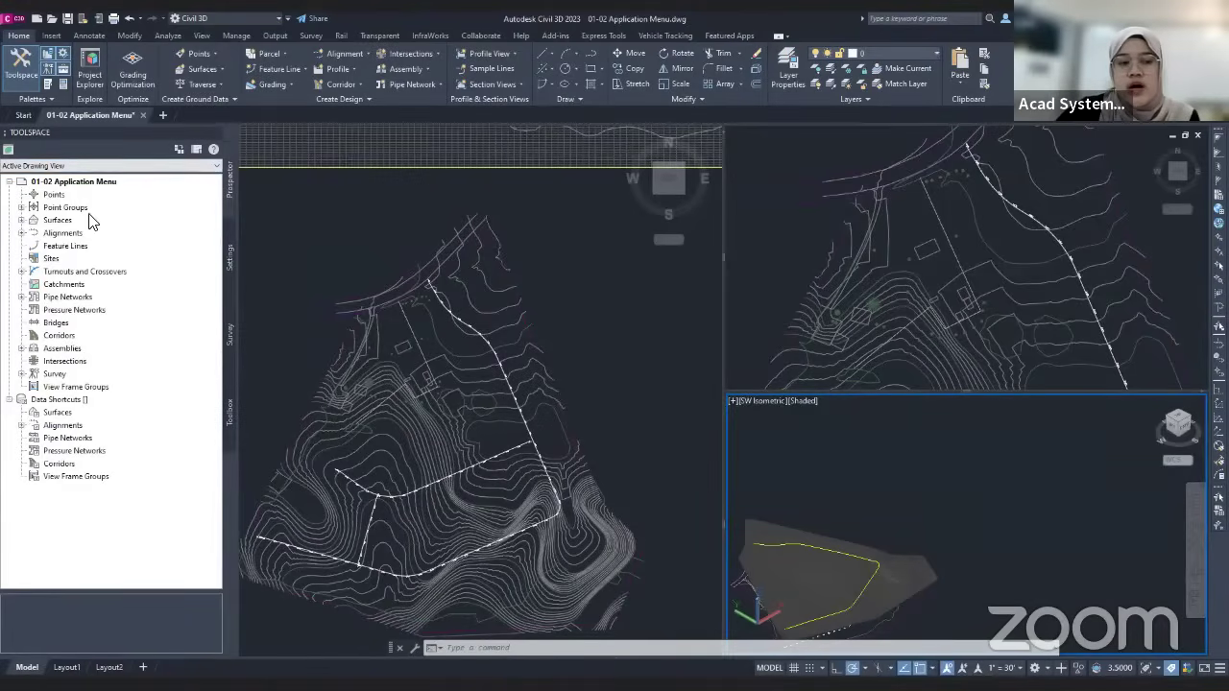
left_click(21, 233)
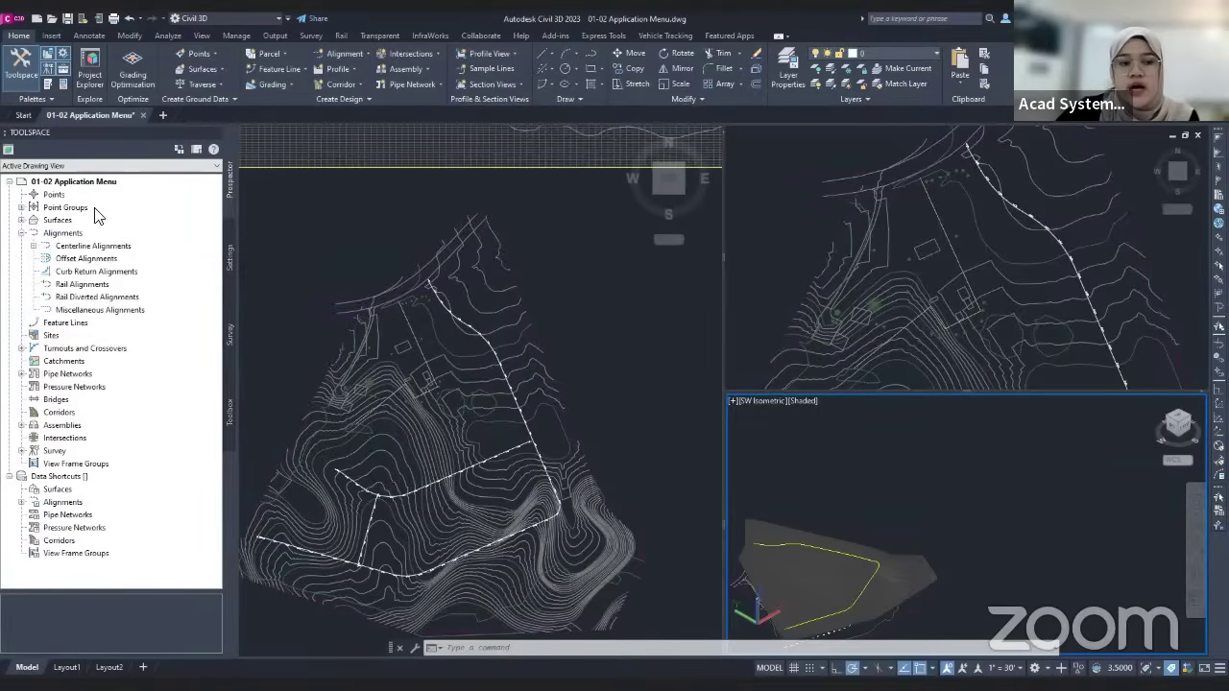
left_click(21, 233)
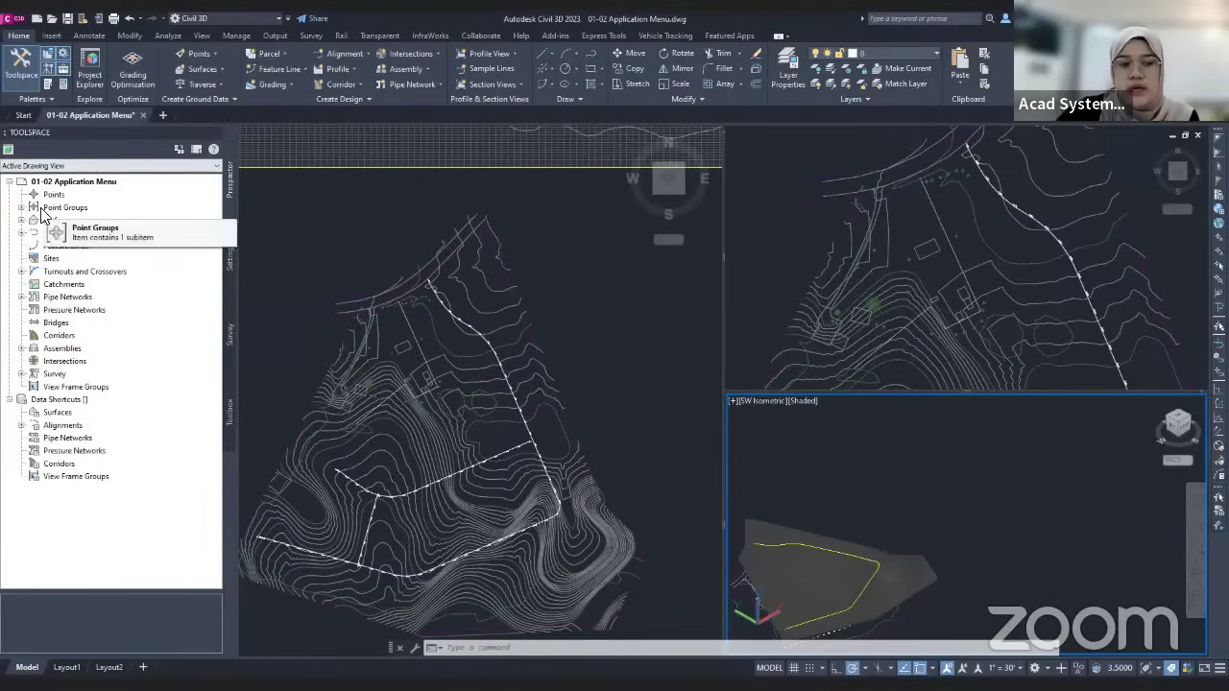
Step: Show the Settings tab and open, then dismiss, the drawing root's settings window
left_click(229, 256)
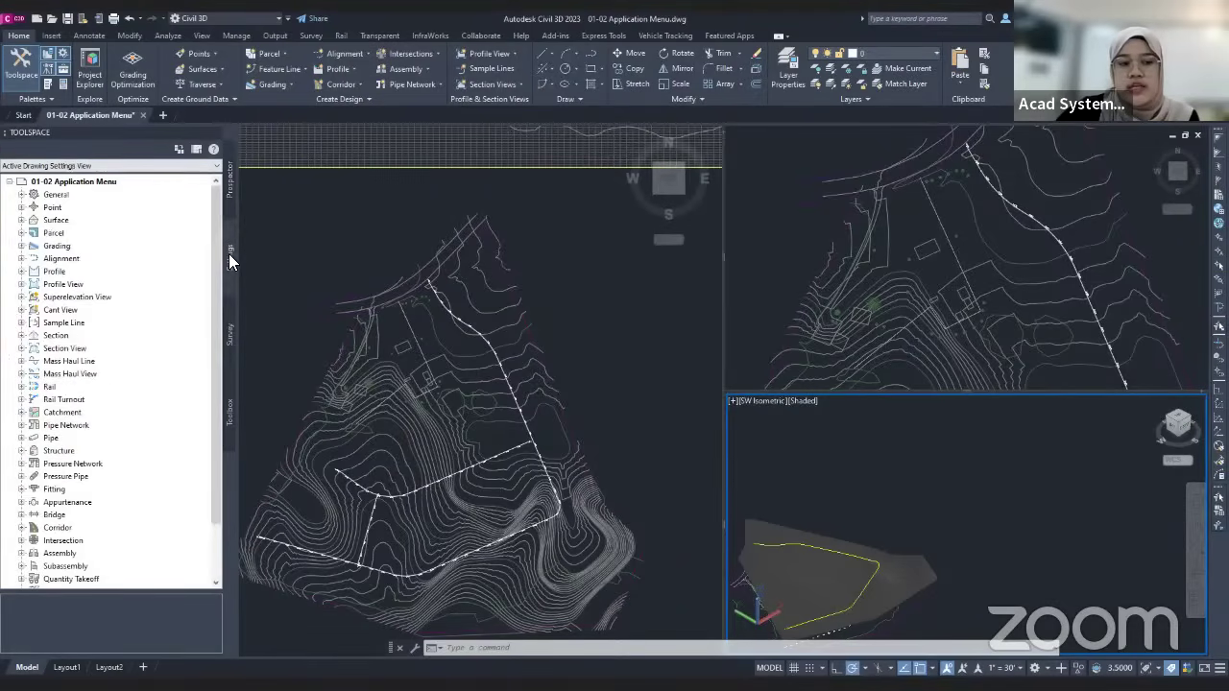
left_click_drag(216, 257, 209, 213)
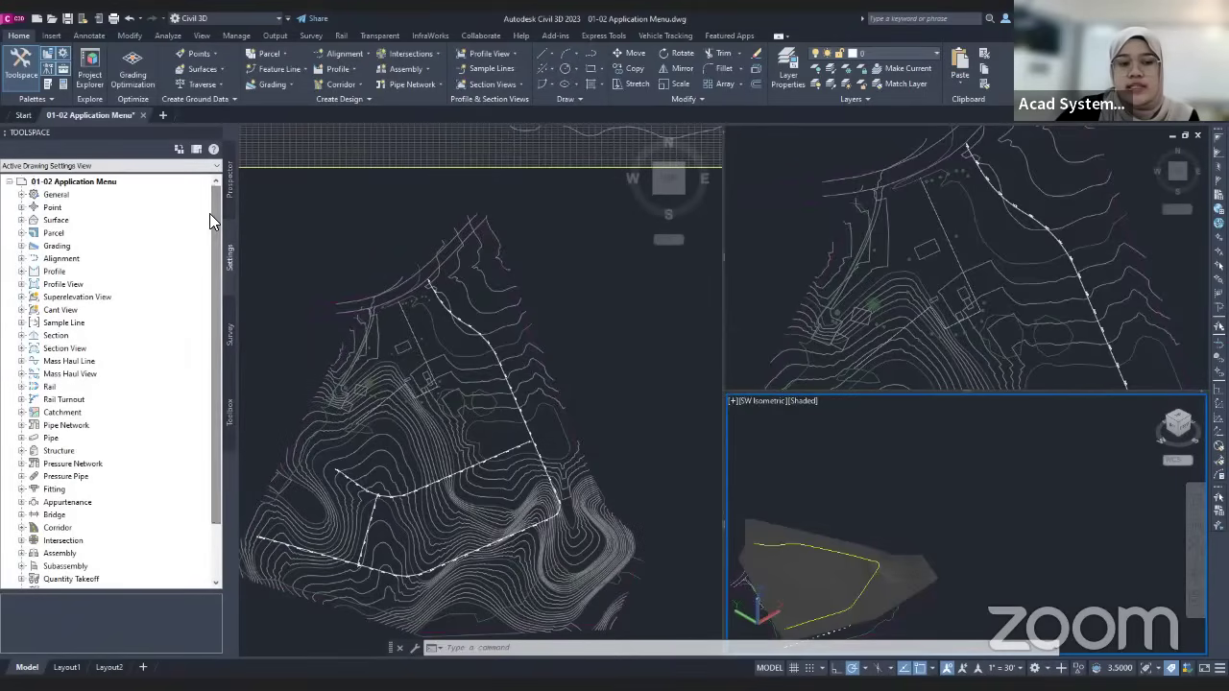
left_click(99, 188)
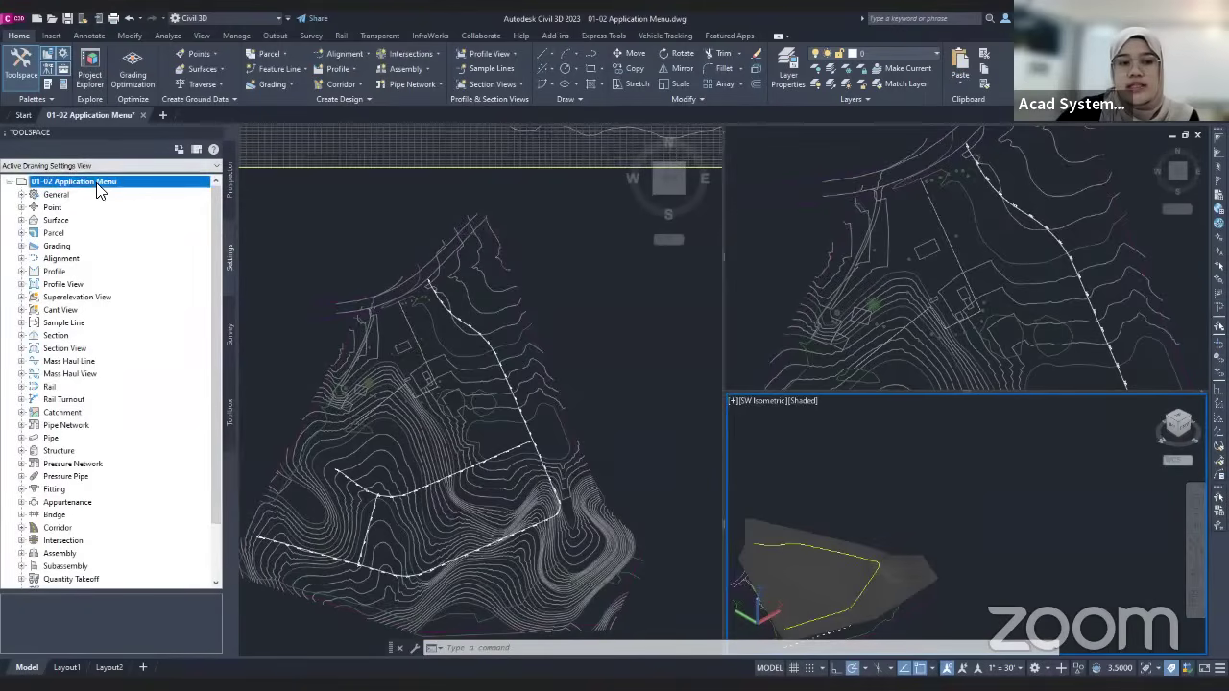
right_click(99, 187)
left_click(163, 193)
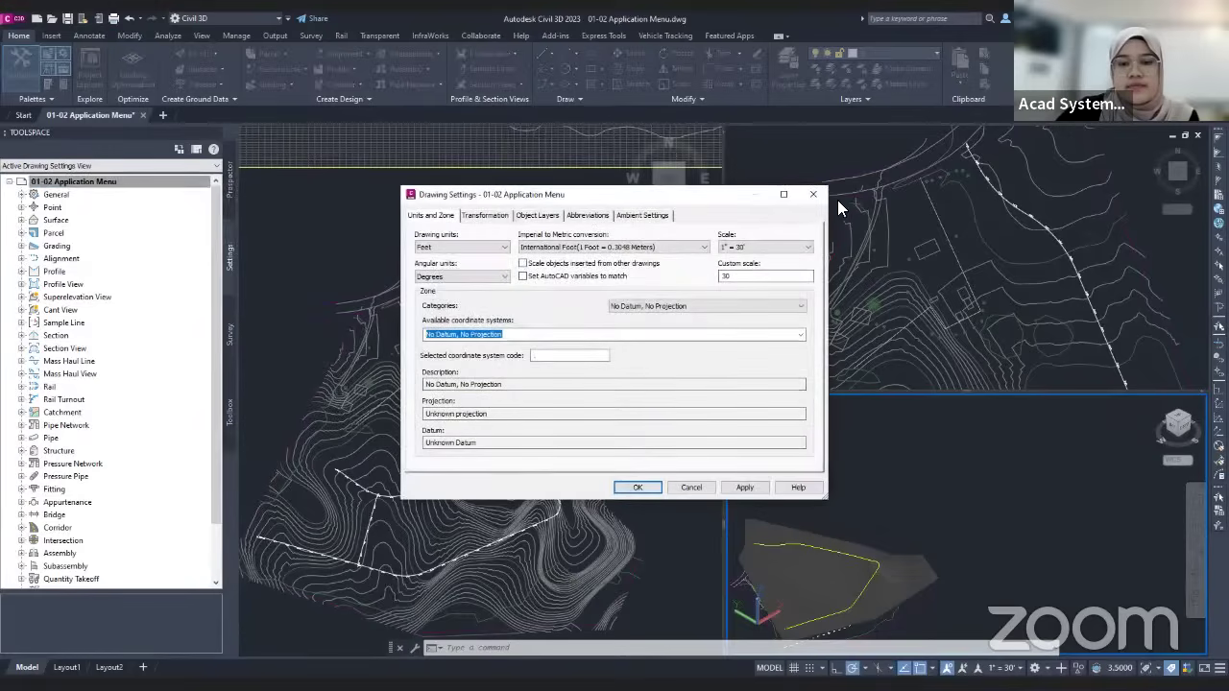
key("Escape")
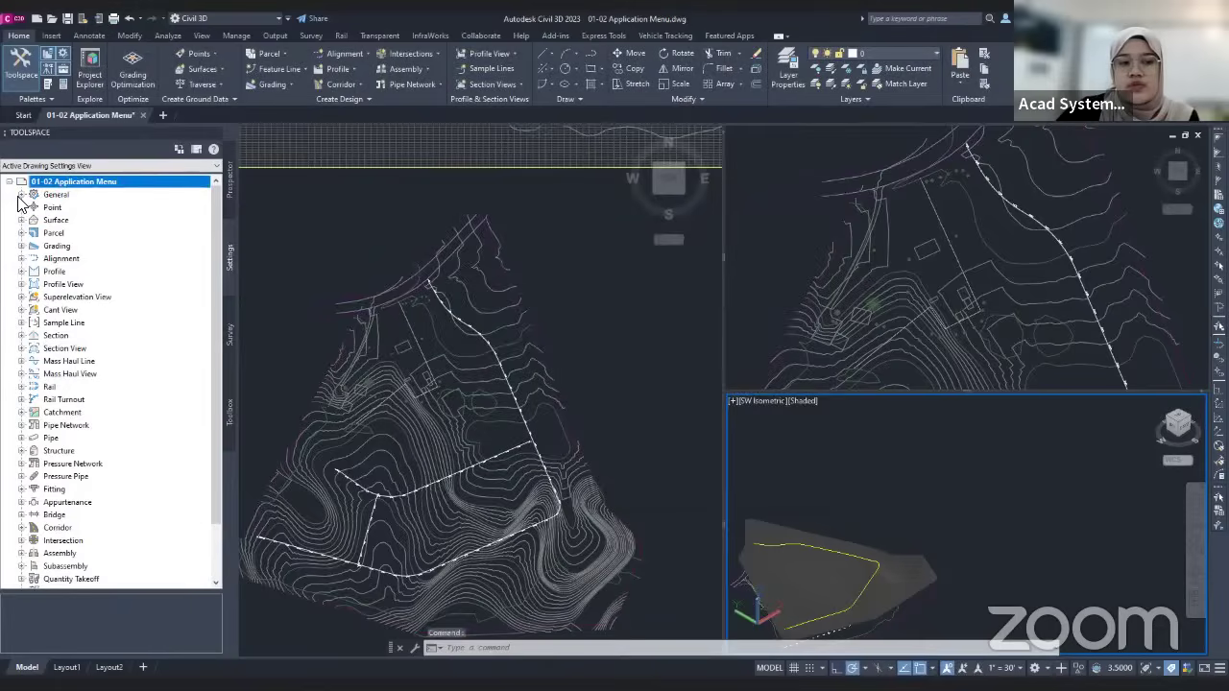
Step: Expand the Point and Surface settings, then select Point User-Defined Property Classifications
left_click(21, 208)
left_click(91, 221)
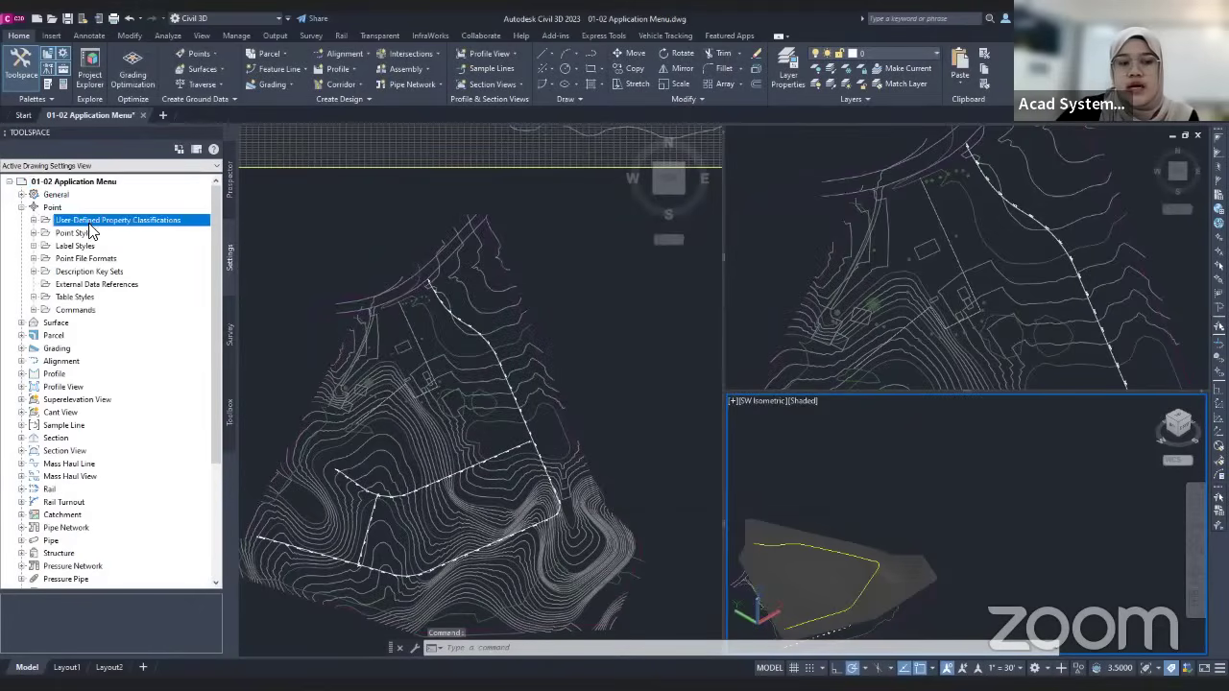
left_click(21, 323)
left_click(82, 335)
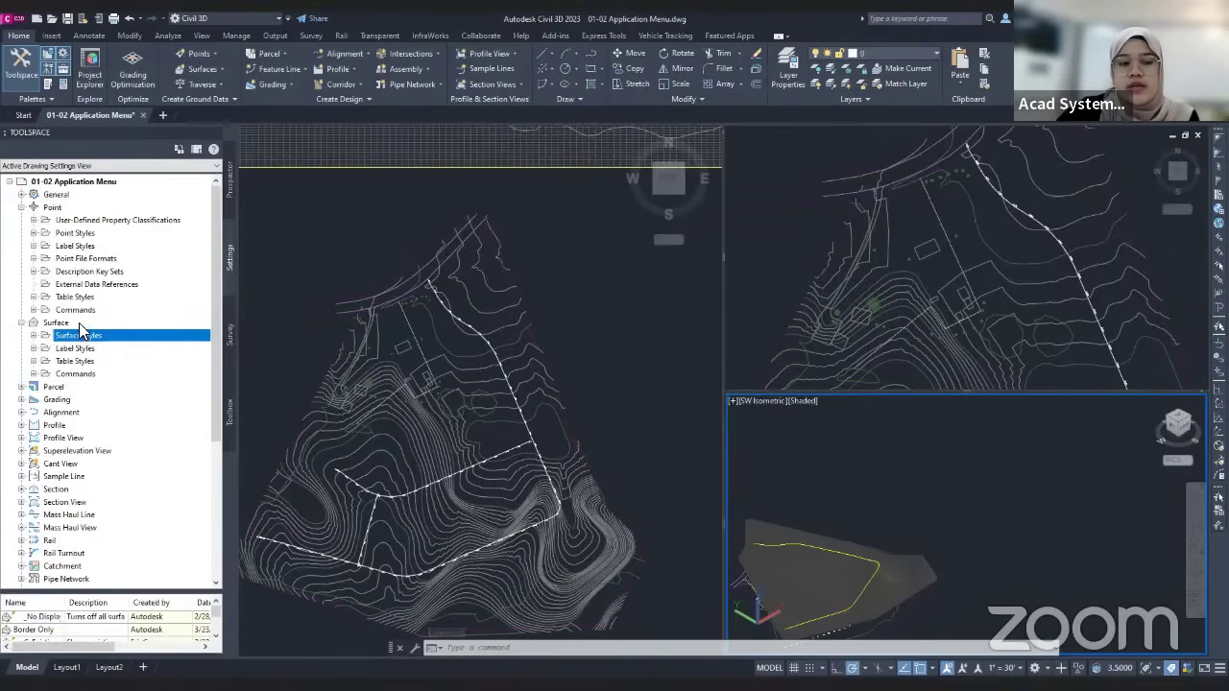
right_click(81, 324)
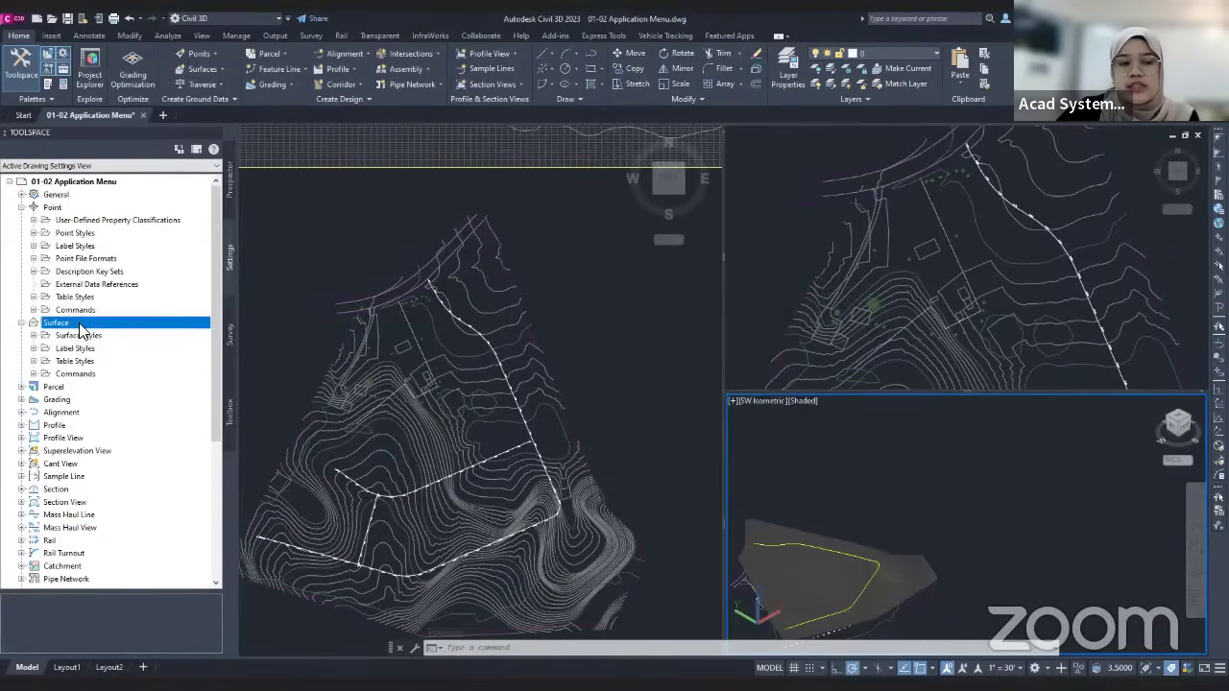
left_click(69, 216)
left_click(69, 209)
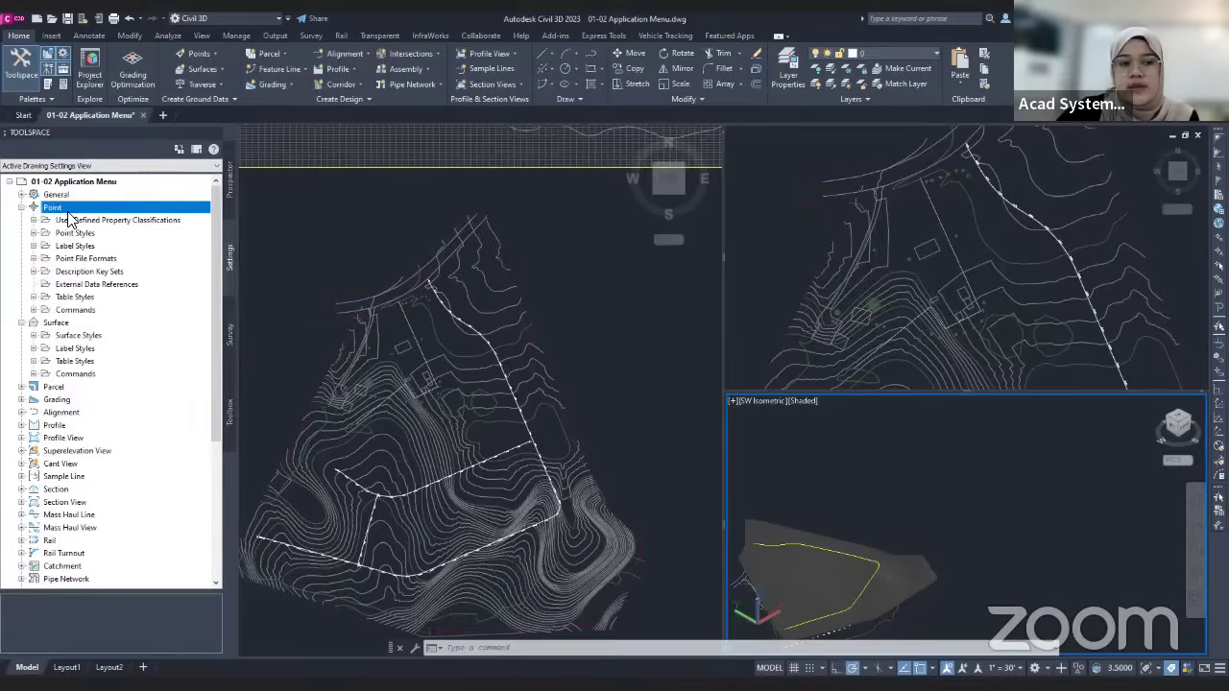
left_click(67, 221)
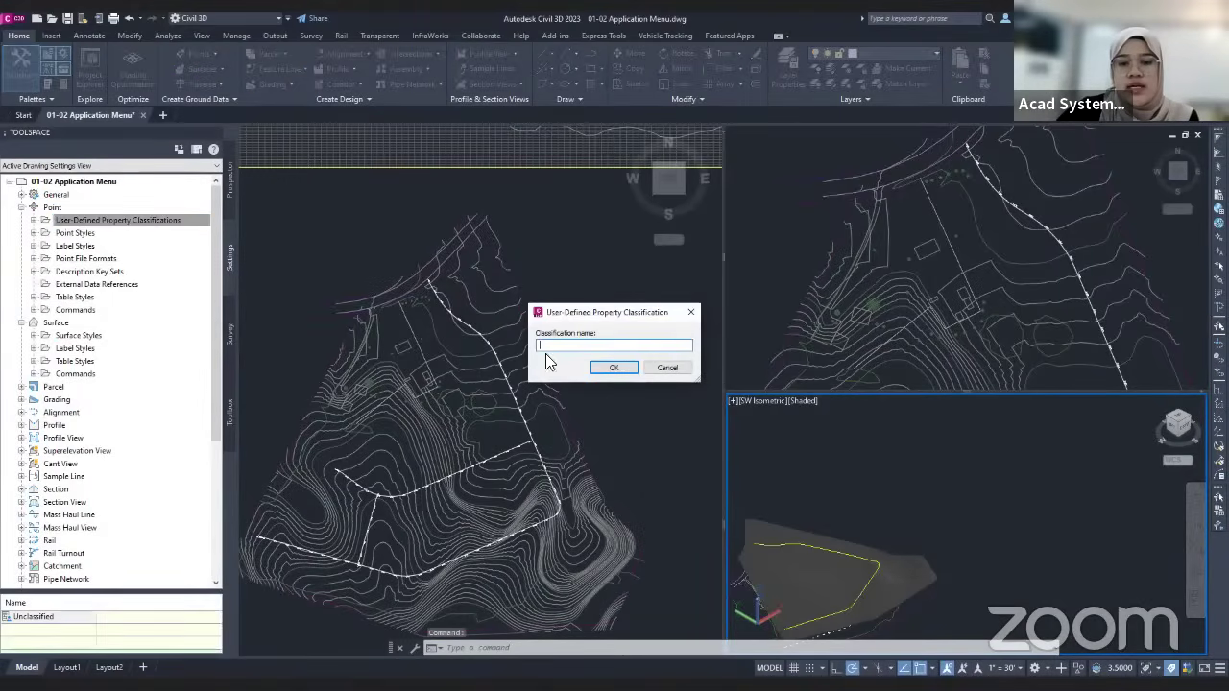
Step: Close the User-Defined Property Classification dialog without entering a name
left_click(691, 312)
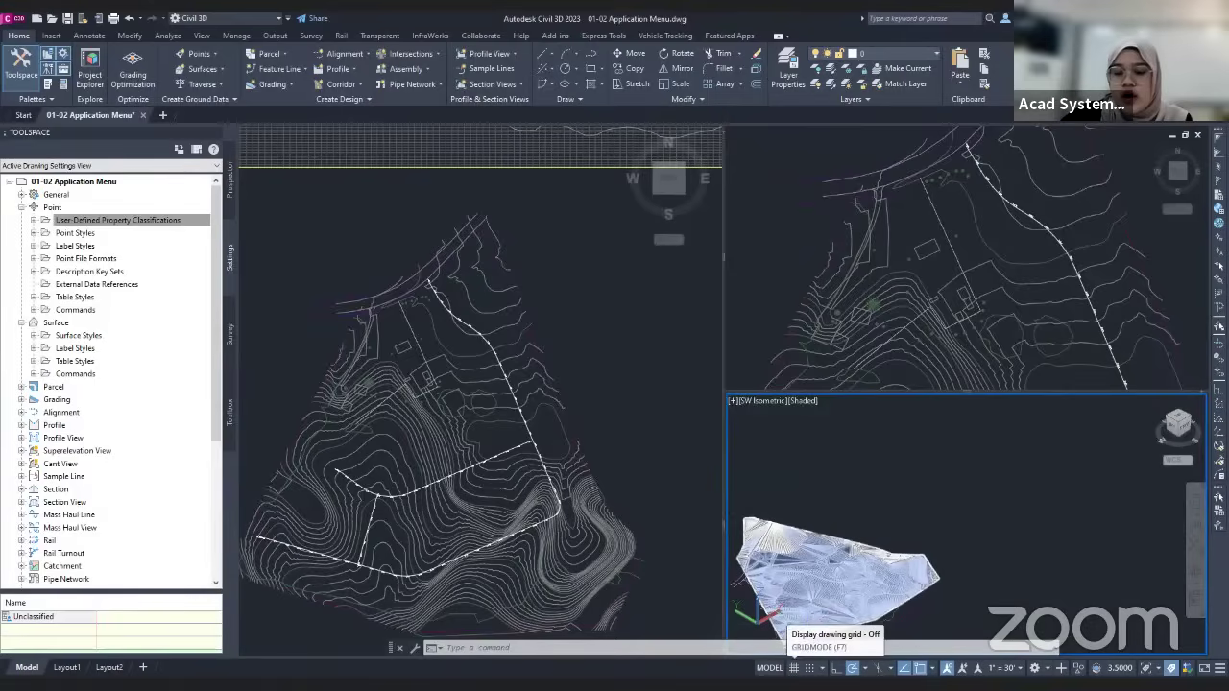
left_click(793, 667)
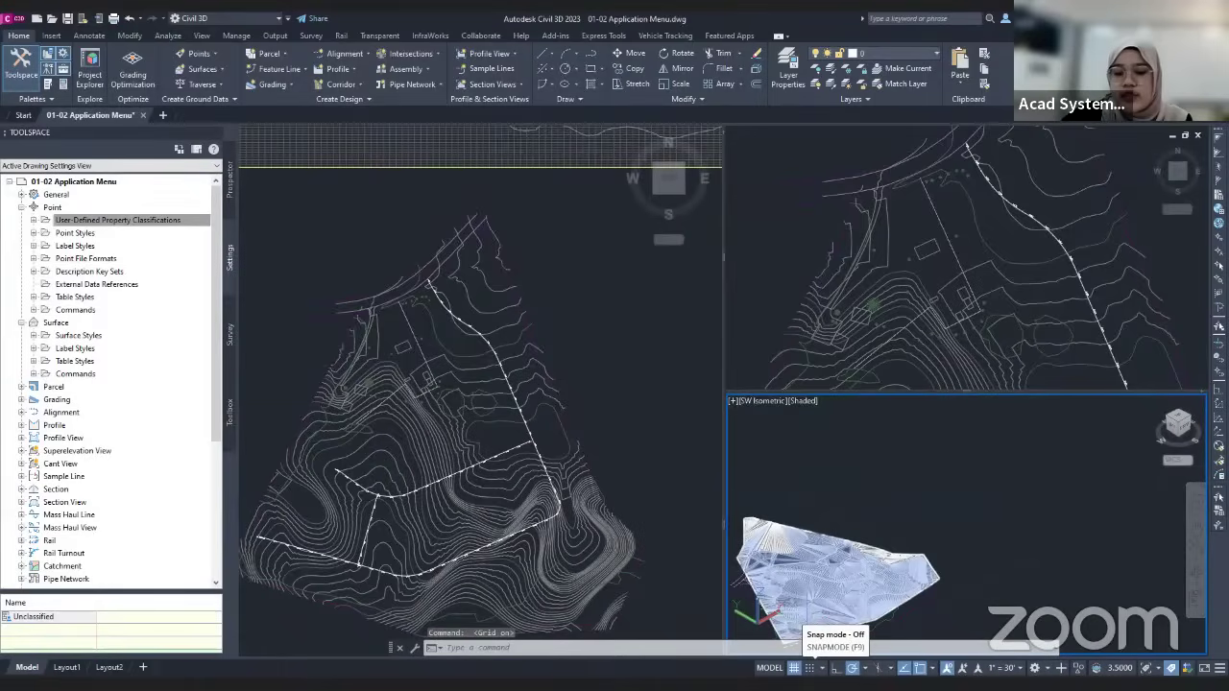
left_click(808, 667)
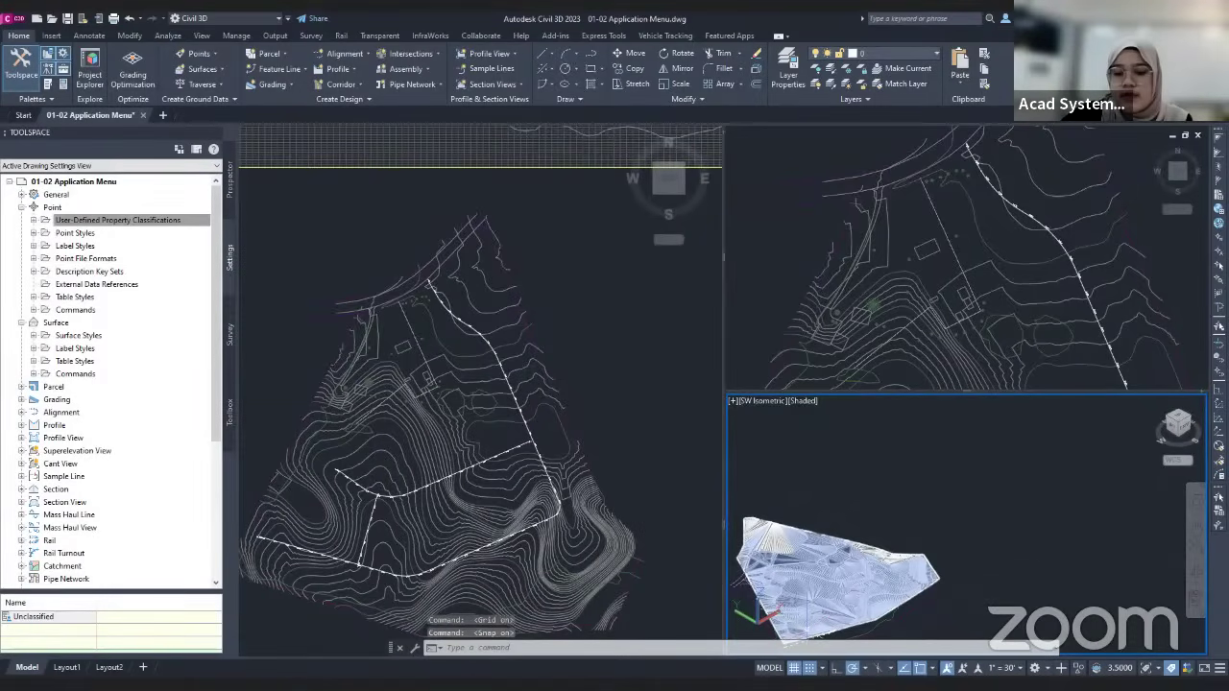
key("F7")
key("F9")
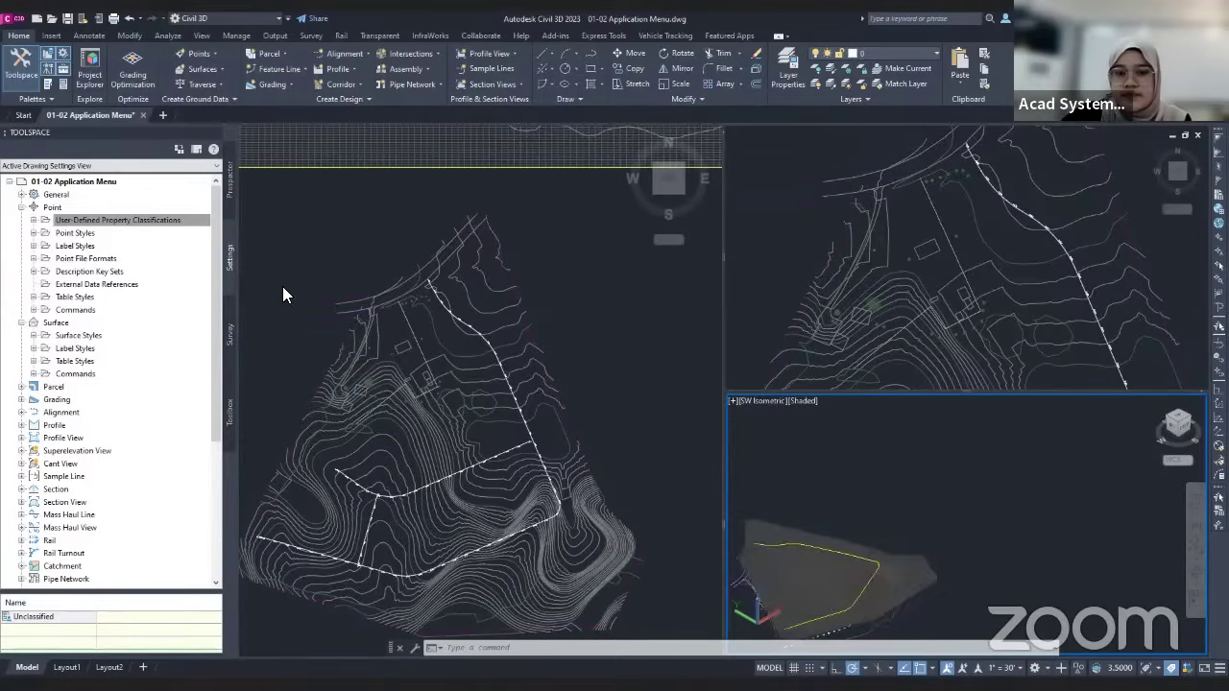
Step: Open the application menu and browse New, Open, Save As, Export and Print, ending on Drawing Utilities
left_click(13, 21)
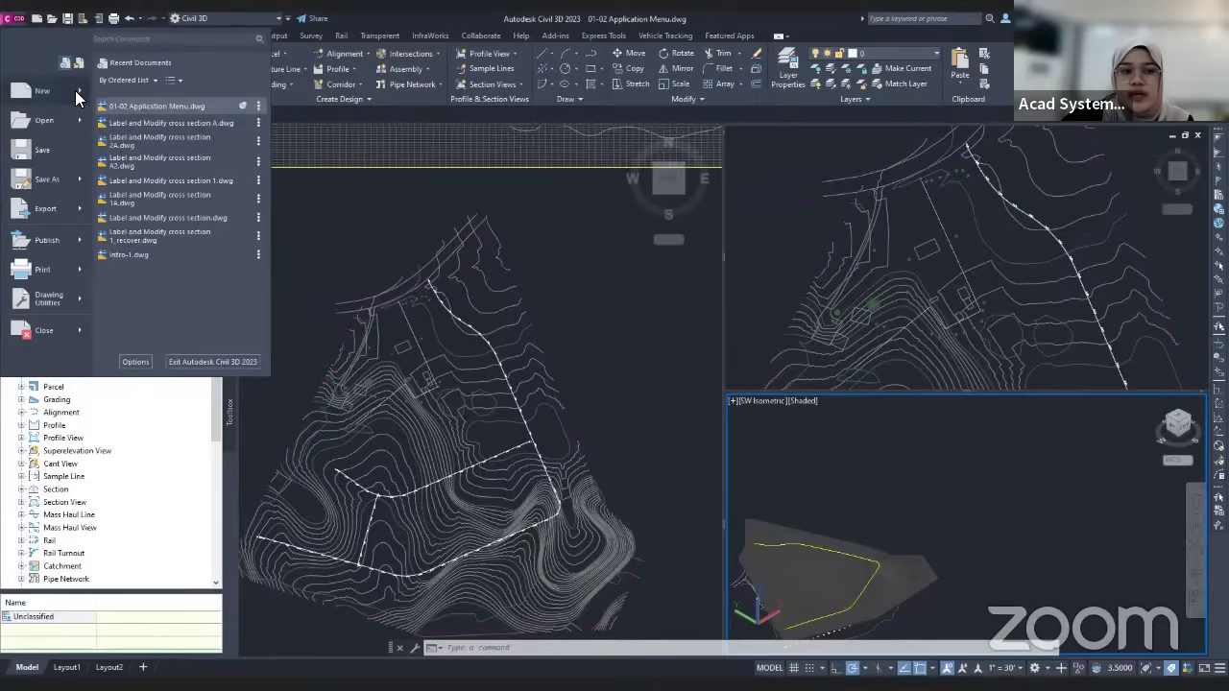
mouse_move(75, 90)
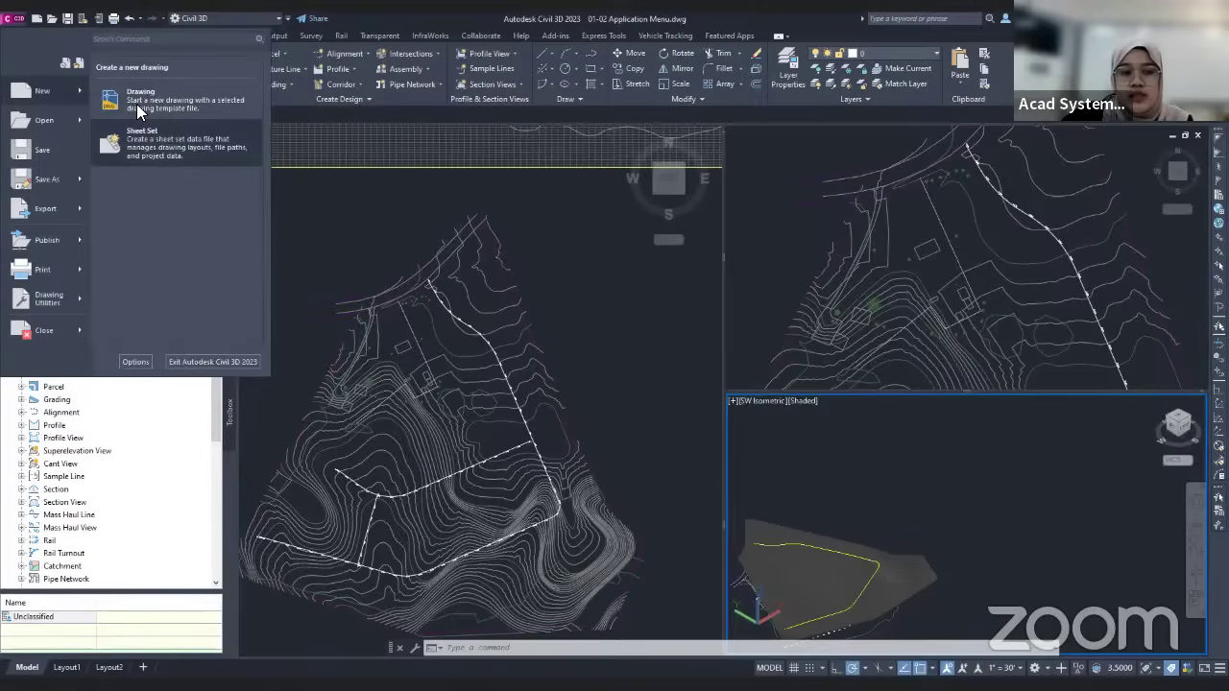
mouse_move(82, 125)
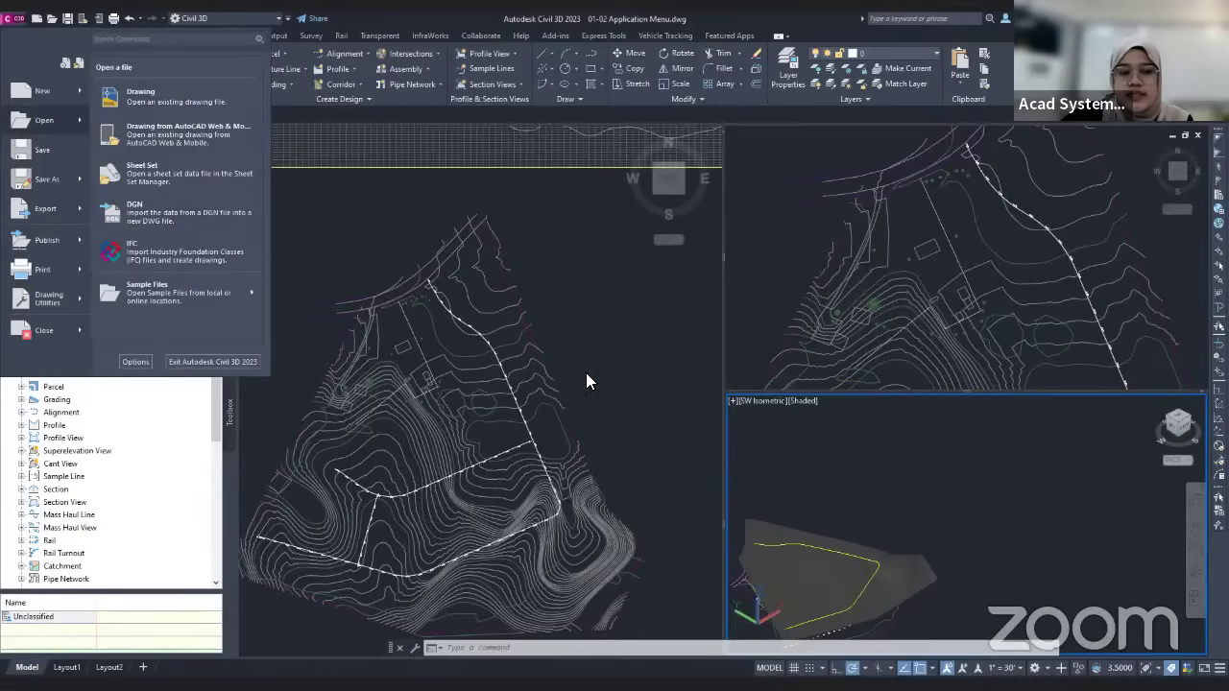
mouse_move(56, 147)
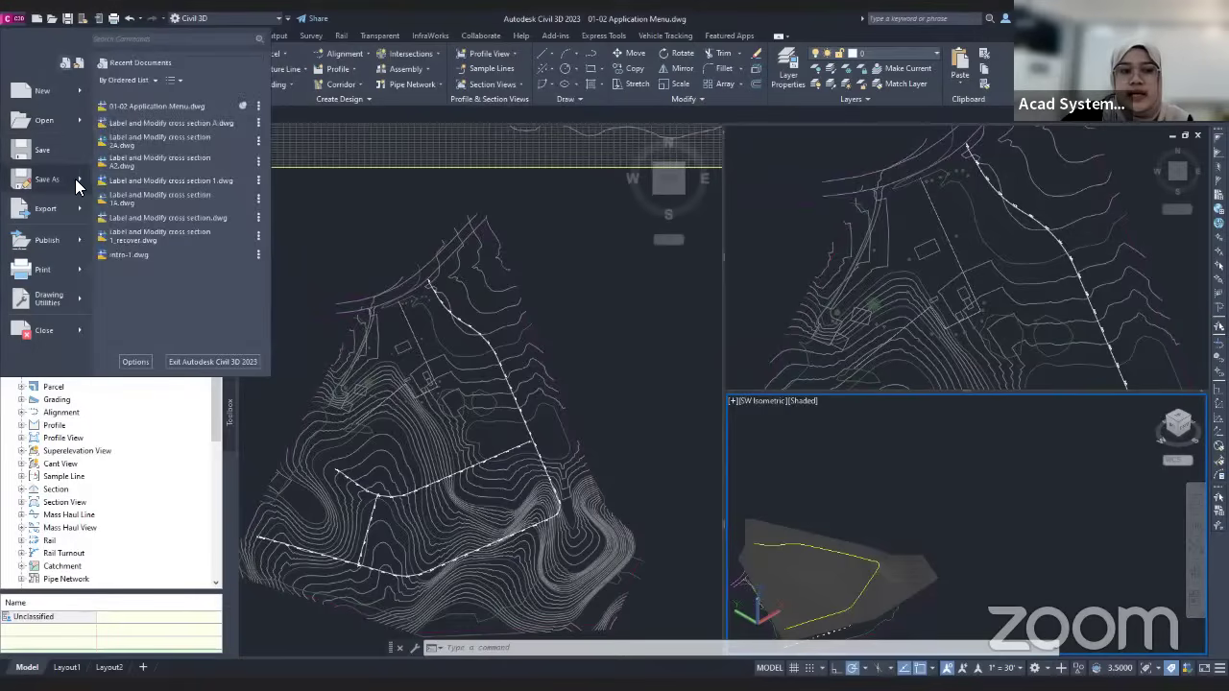
mouse_move(75, 178)
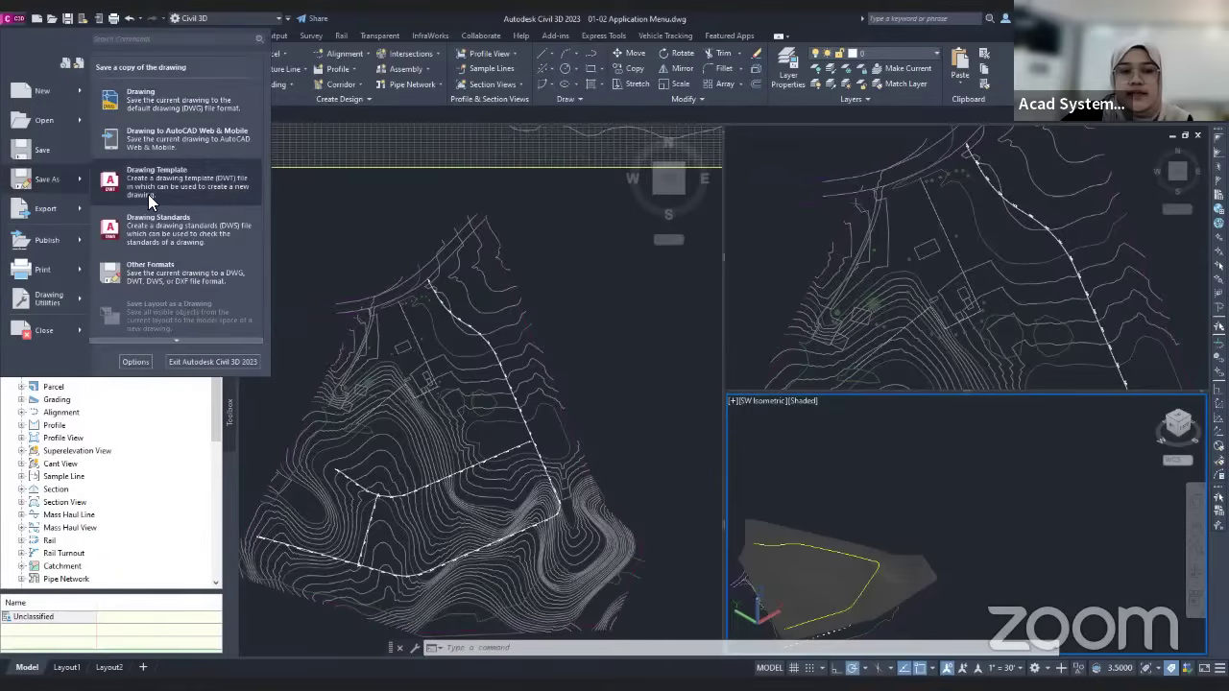
mouse_move(170, 343)
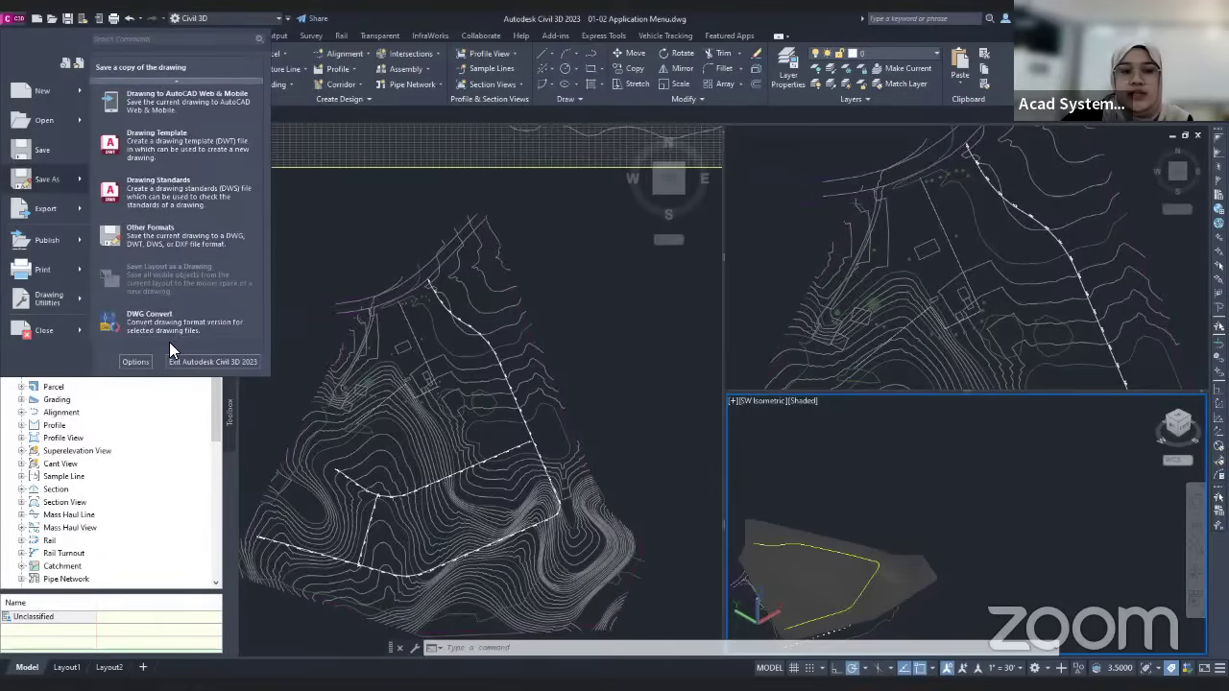
mouse_move(74, 215)
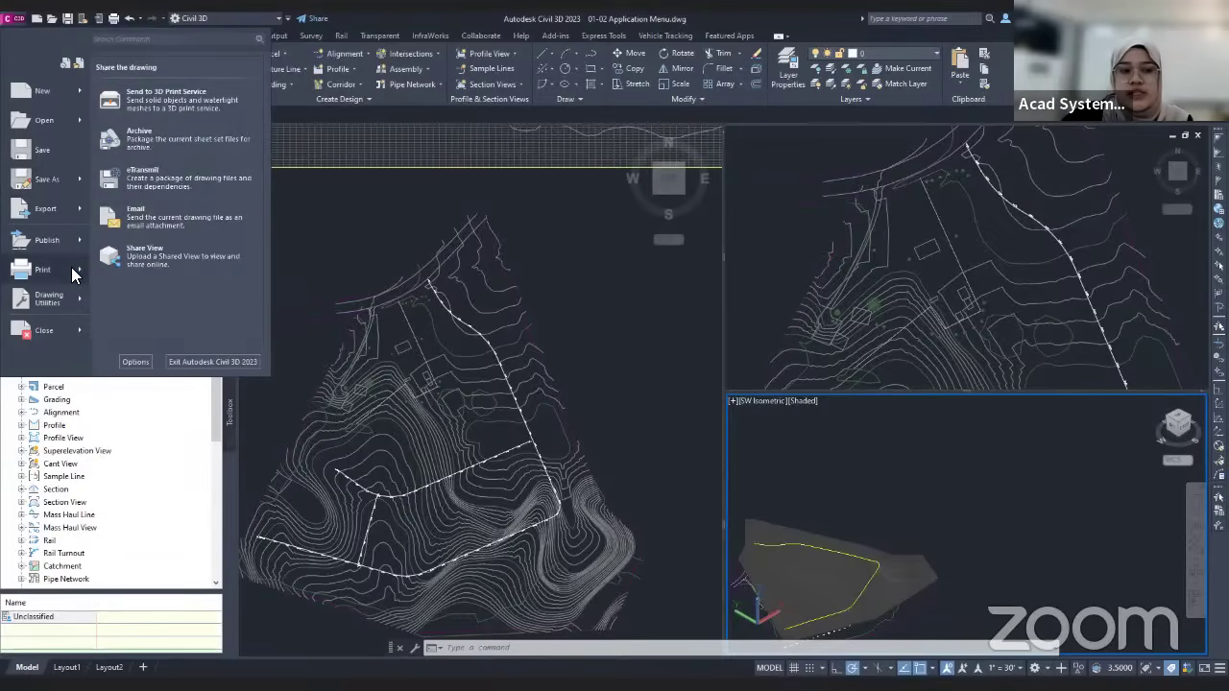
mouse_move(76, 271)
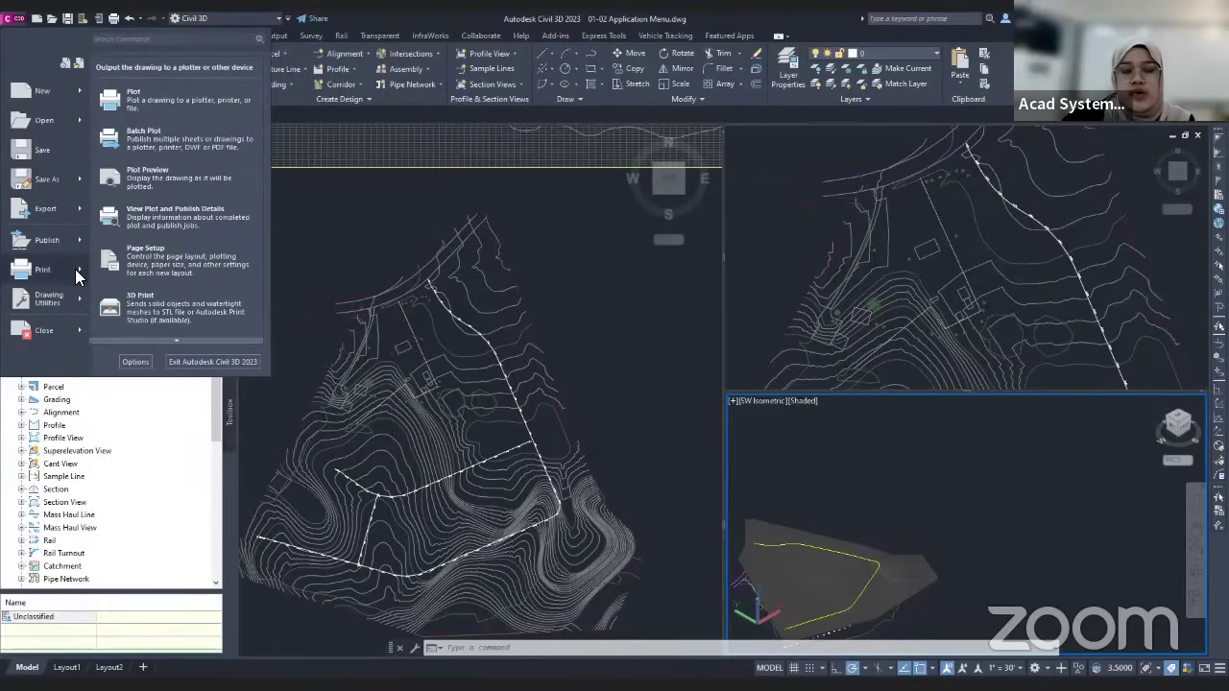
mouse_move(77, 304)
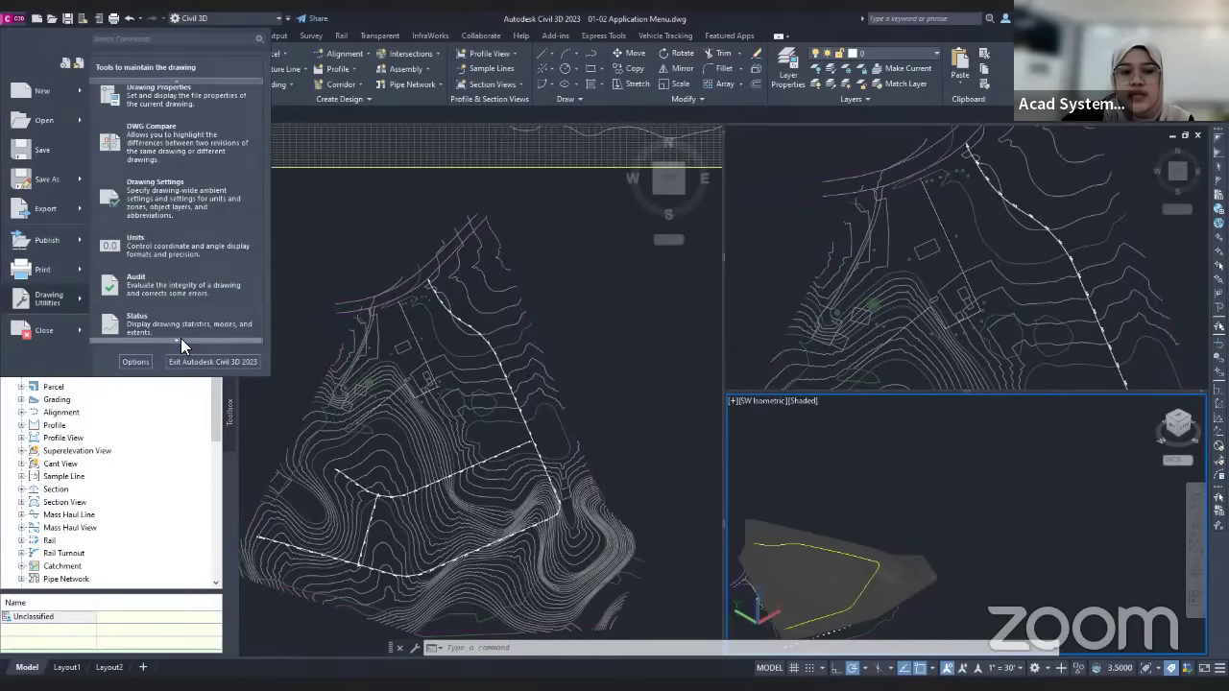
Step: Scroll through Drawing Utilities, then switch the application menu to Recent Documents
scroll(176, 338, "down", 1)
scroll(104, 338, "down", 1)
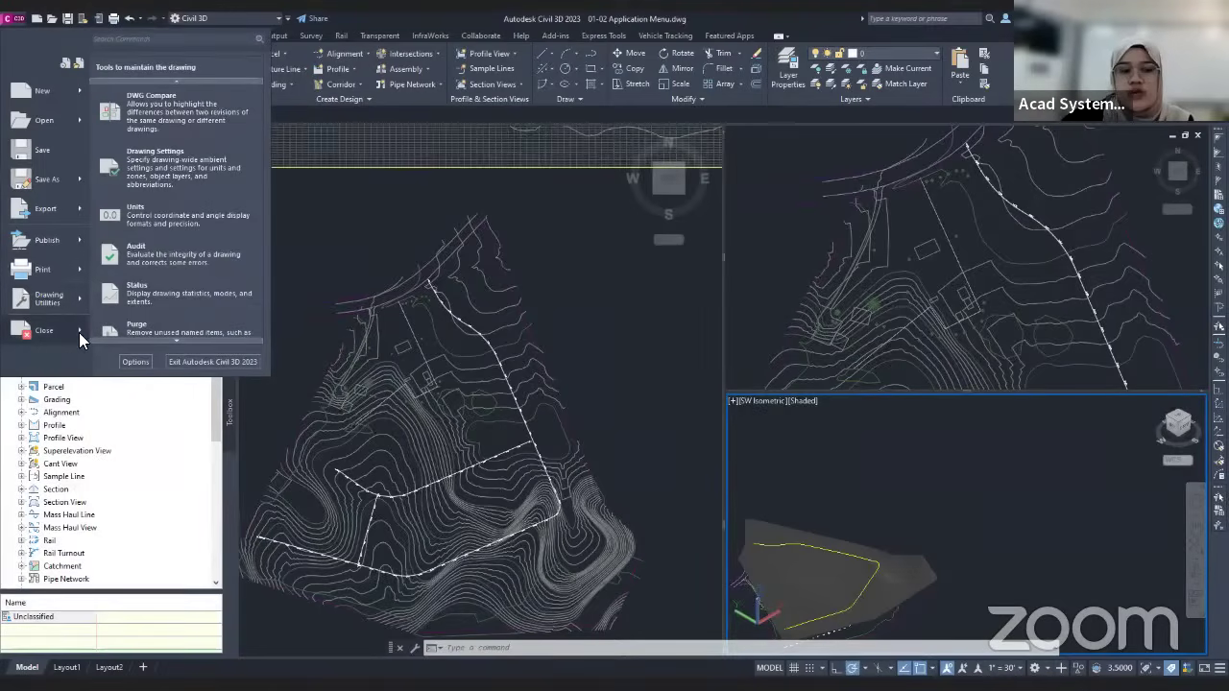
mouse_move(81, 336)
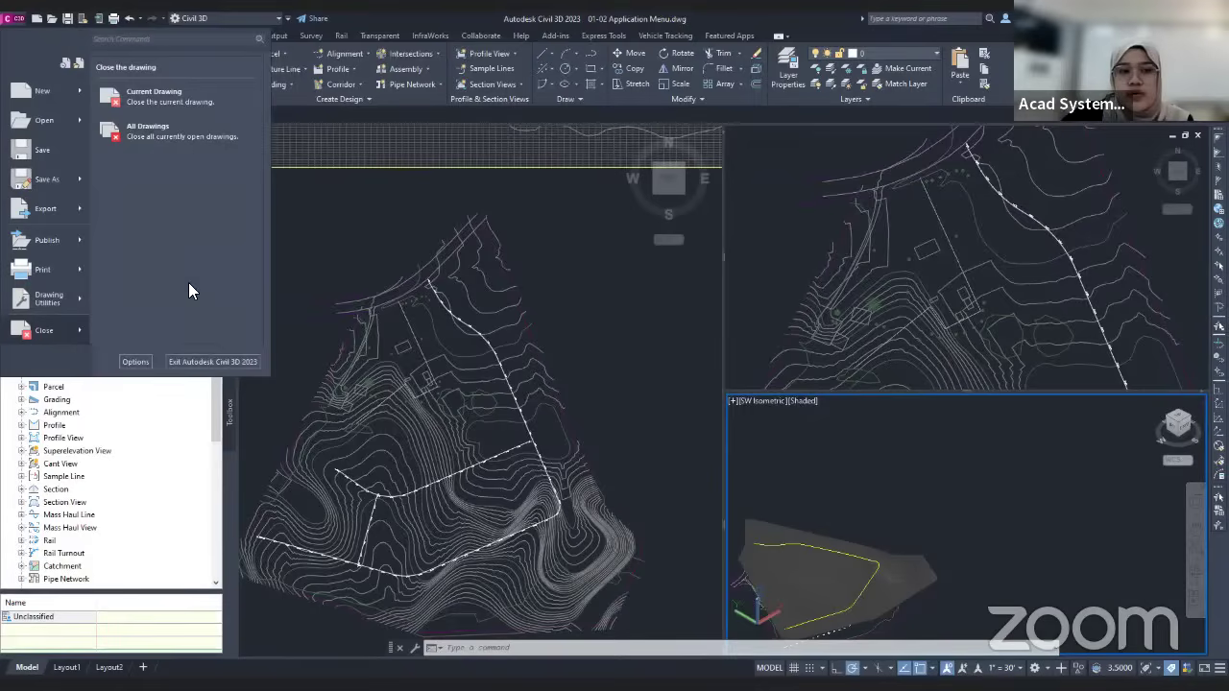
left_click(77, 302)
left_click(65, 62)
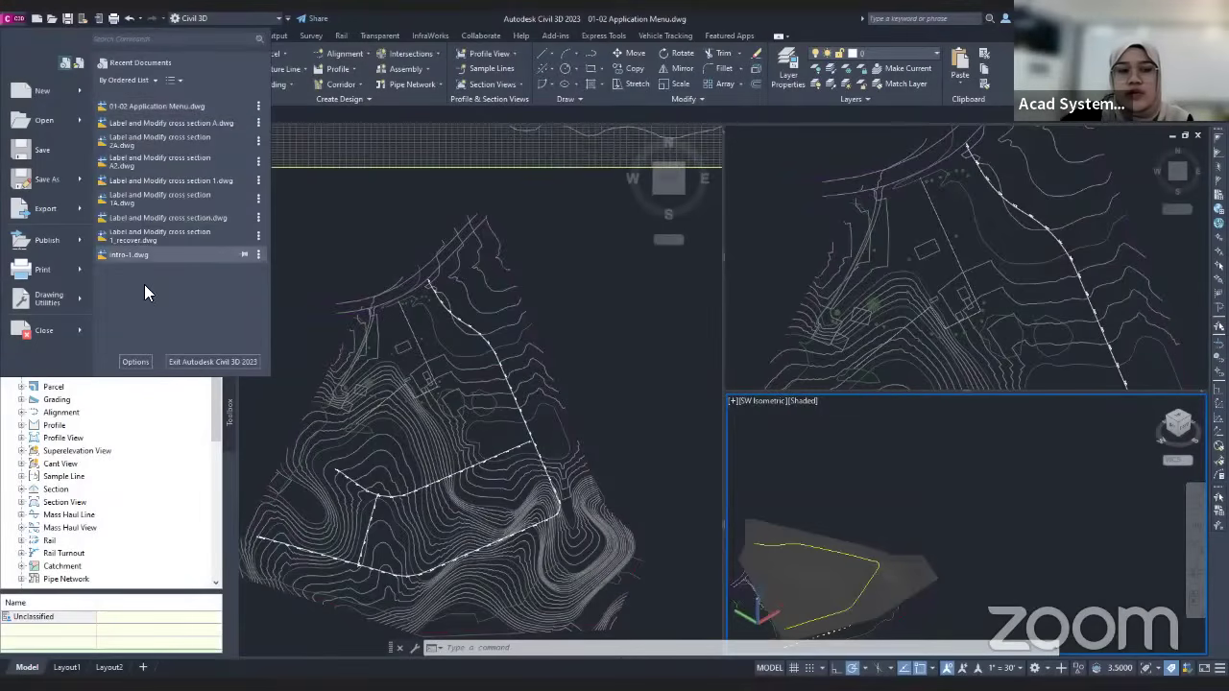
Step: Display recent documents as Large Images, then open the Options dialog
left_click(136, 78)
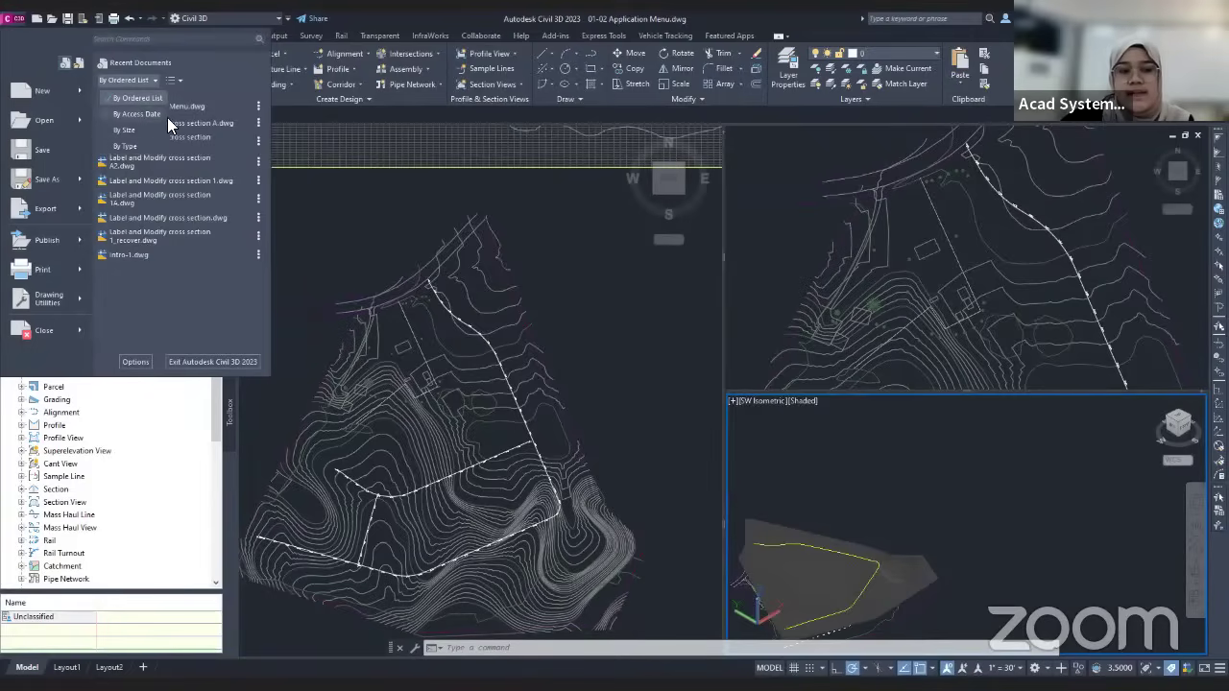
left_click(179, 81)
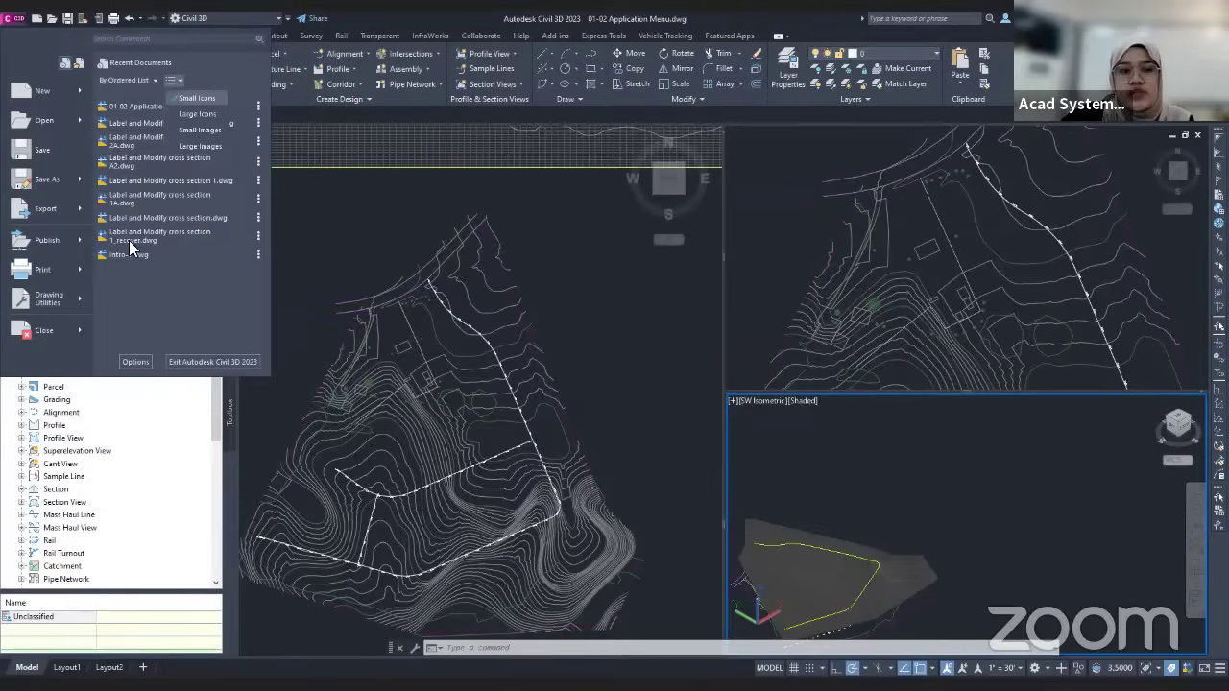
left_click(196, 98)
left_click(179, 82)
left_click(192, 110)
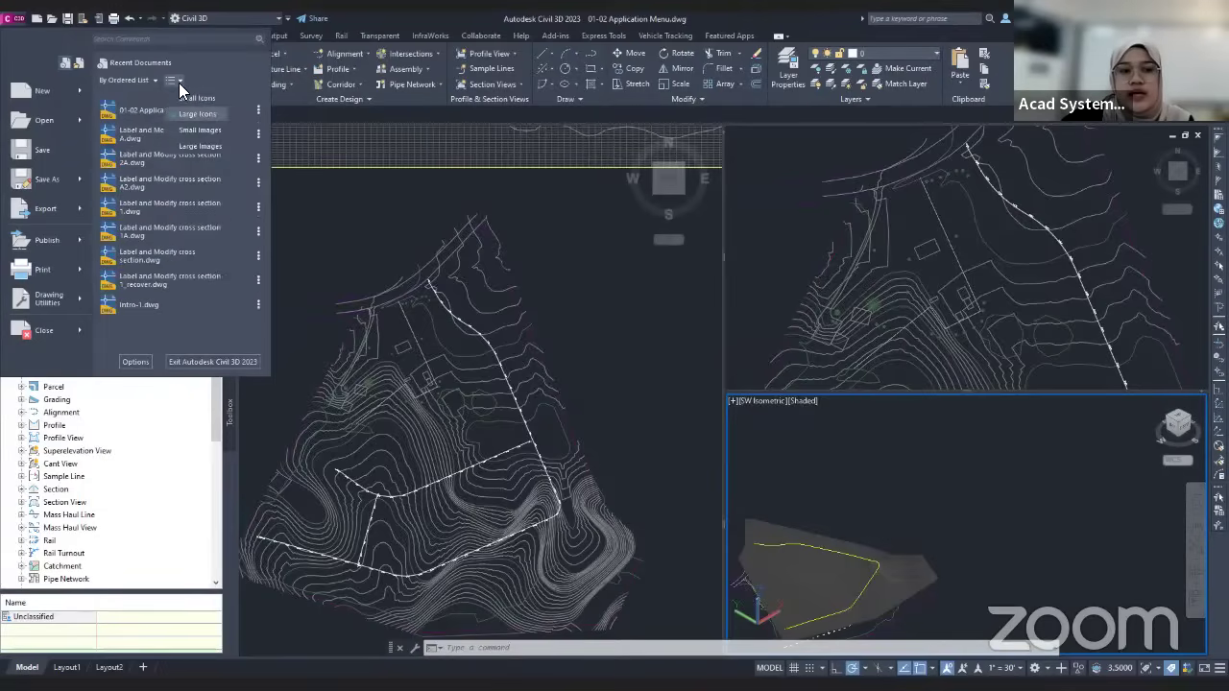
left_click(179, 83)
left_click(190, 146)
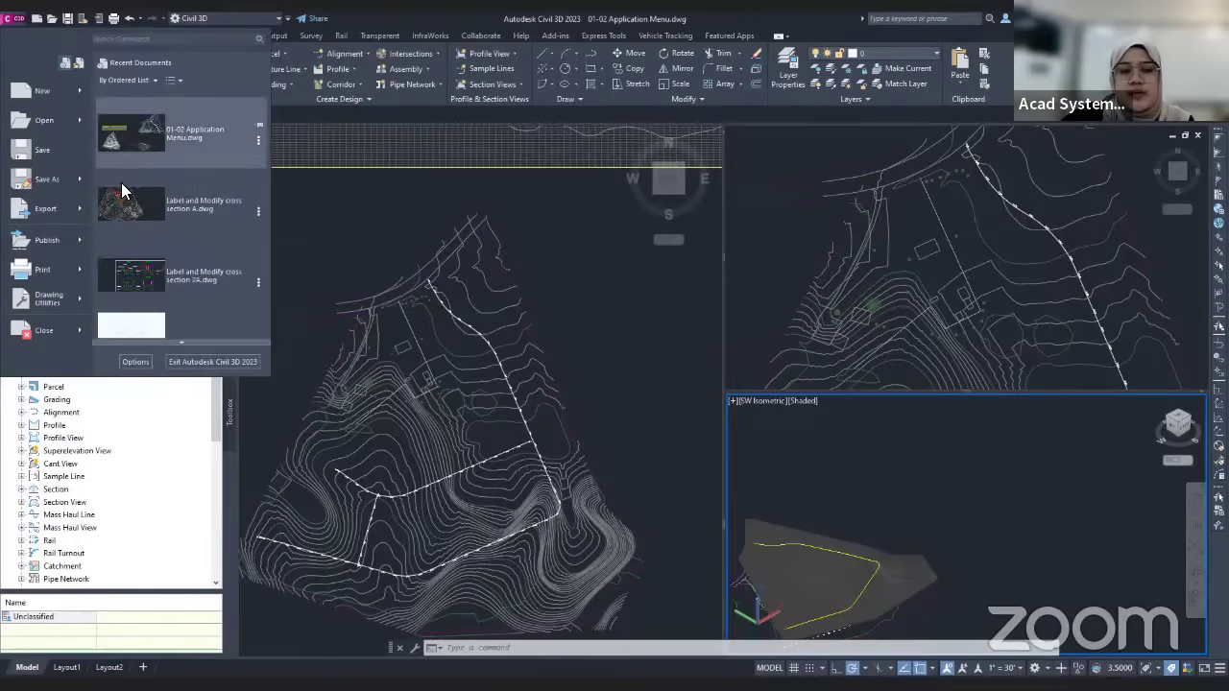
scroll(134, 212, "down", 1)
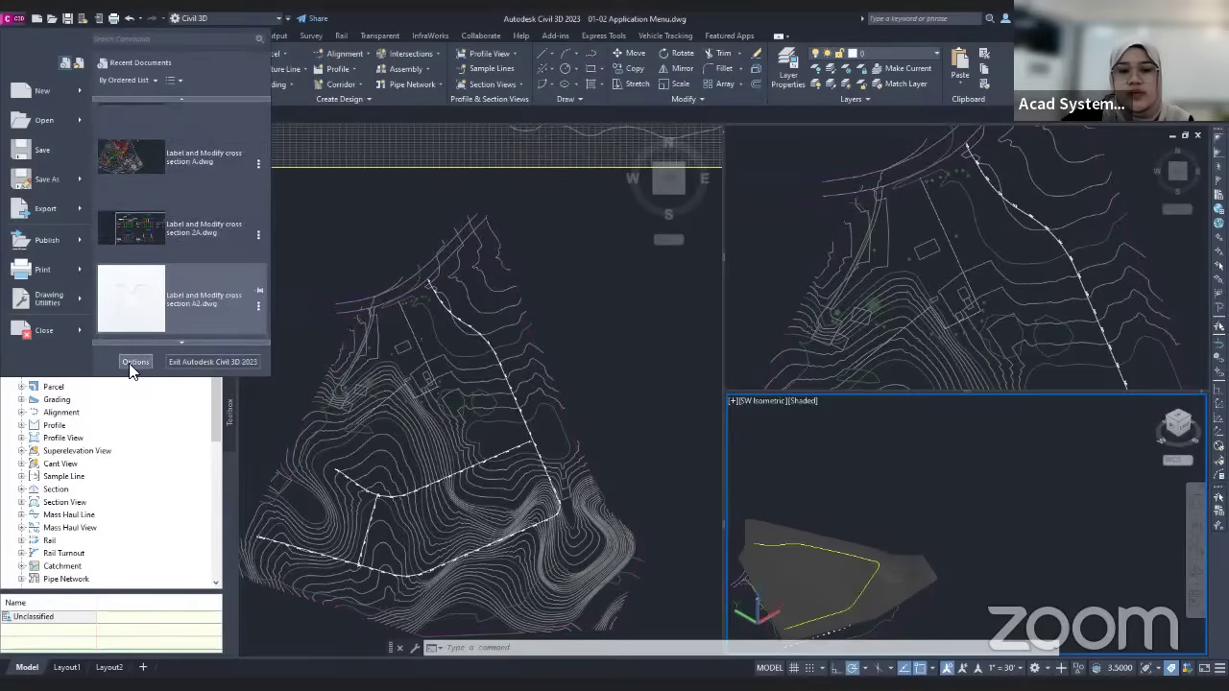
left_click(135, 368)
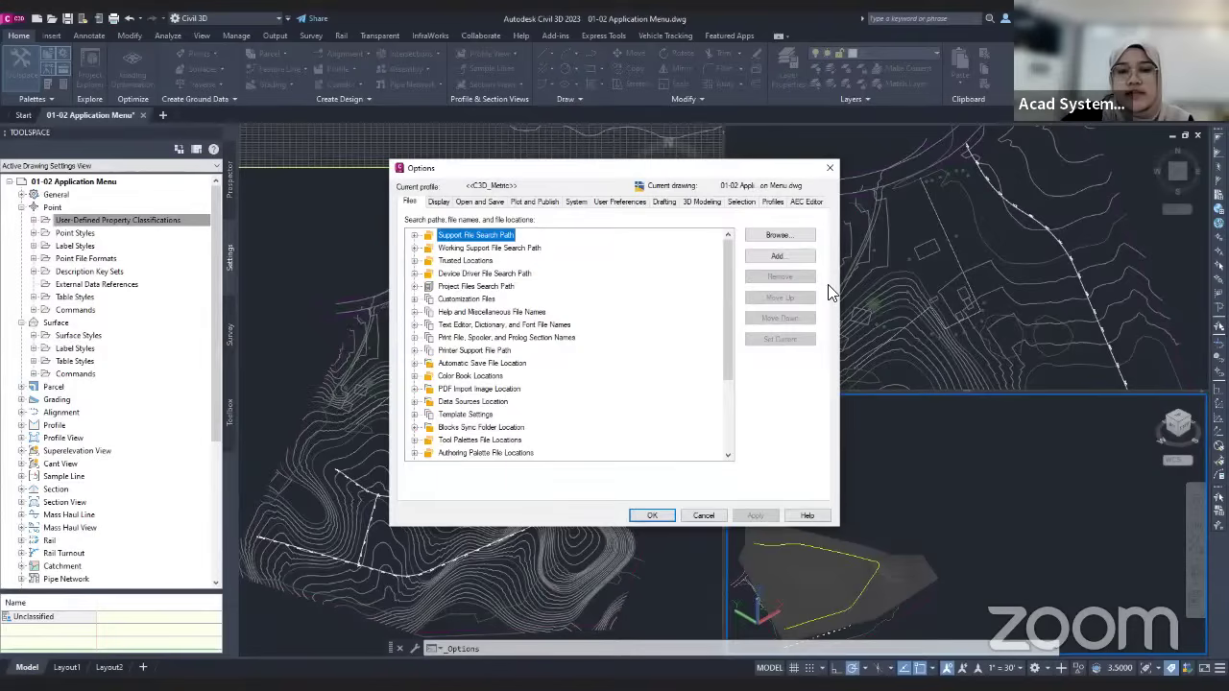
Step: Review the Open and Save, 3D Modeling and Selection tabs of Options, ending on System
left_click(479, 203)
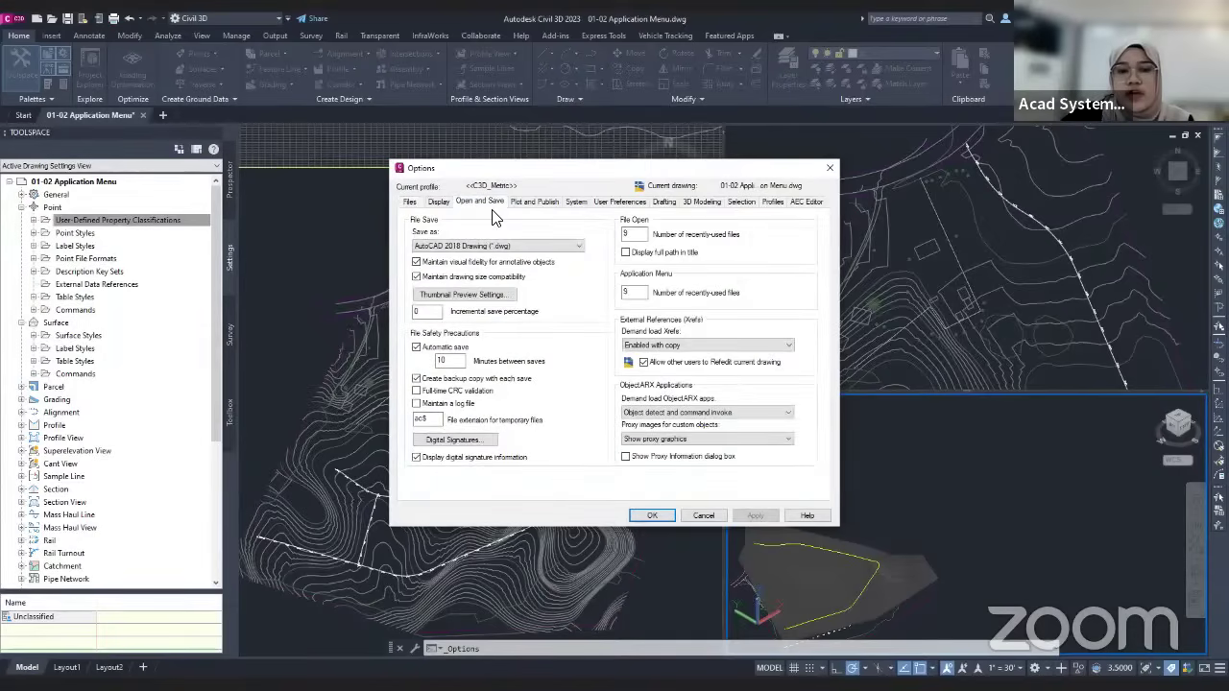
left_click(710, 205)
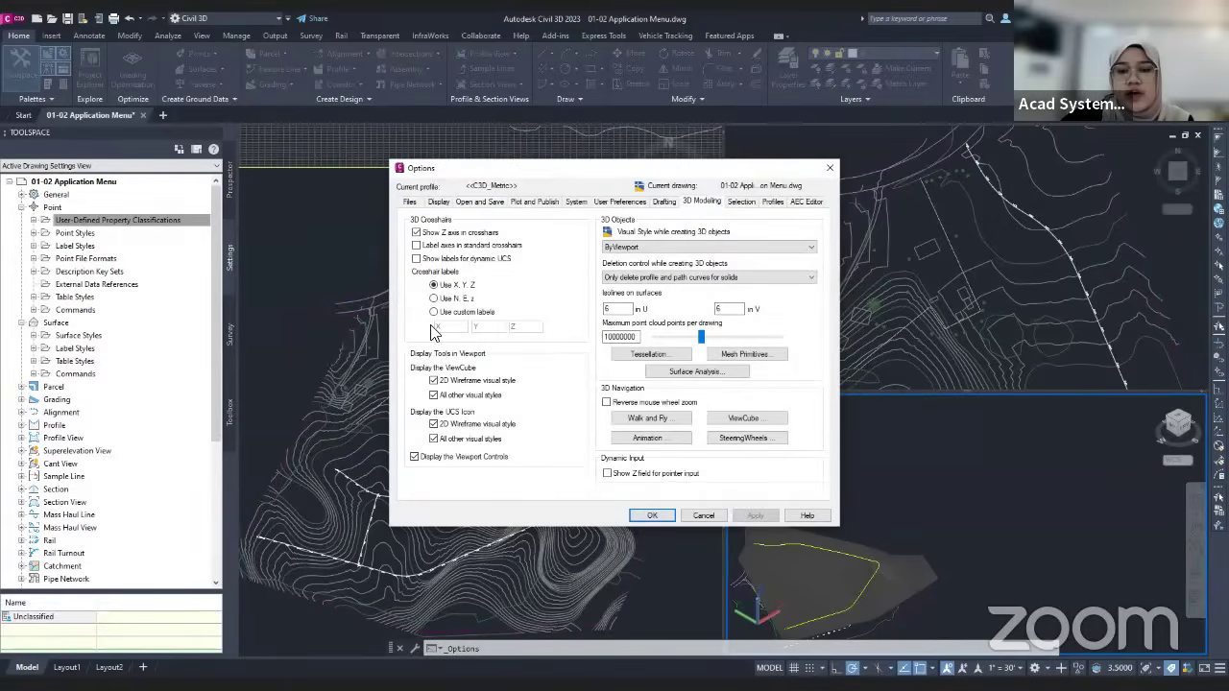
left_click(738, 205)
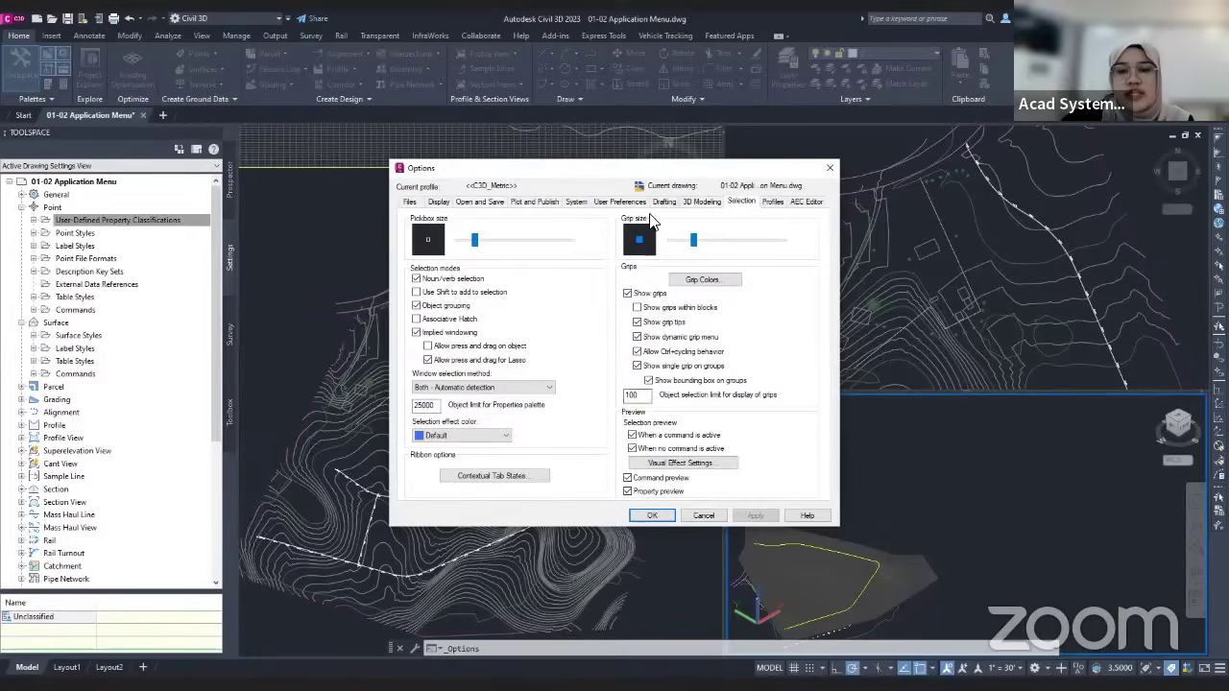
left_click(576, 203)
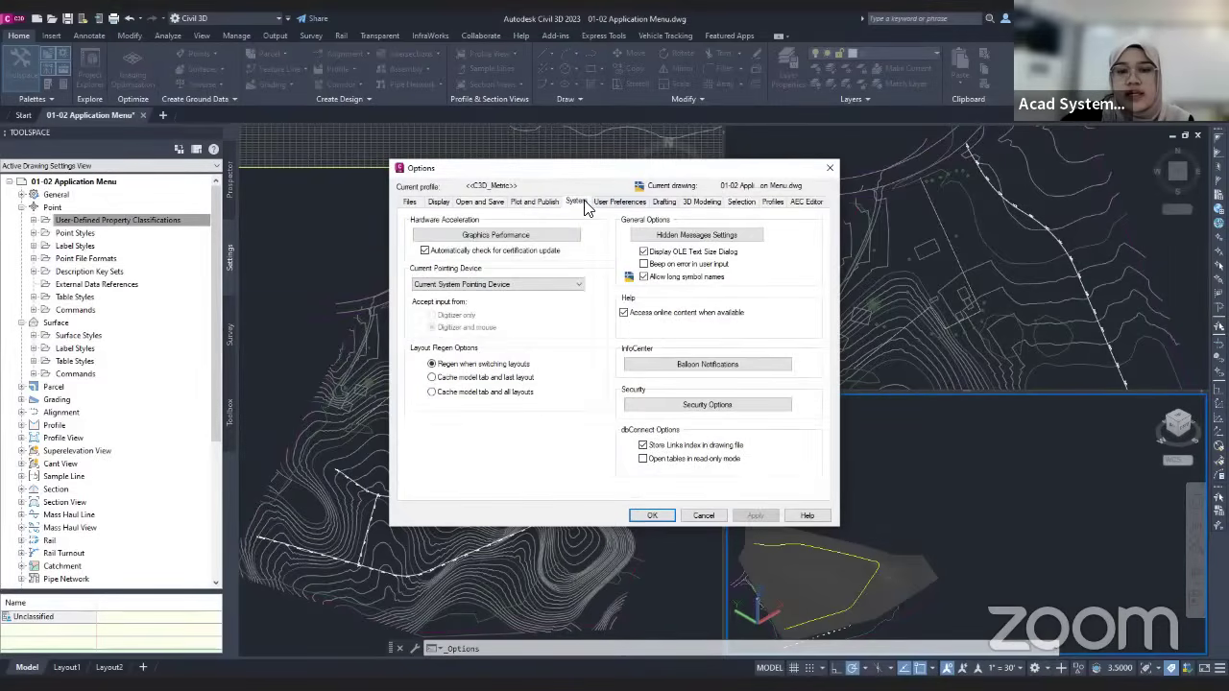